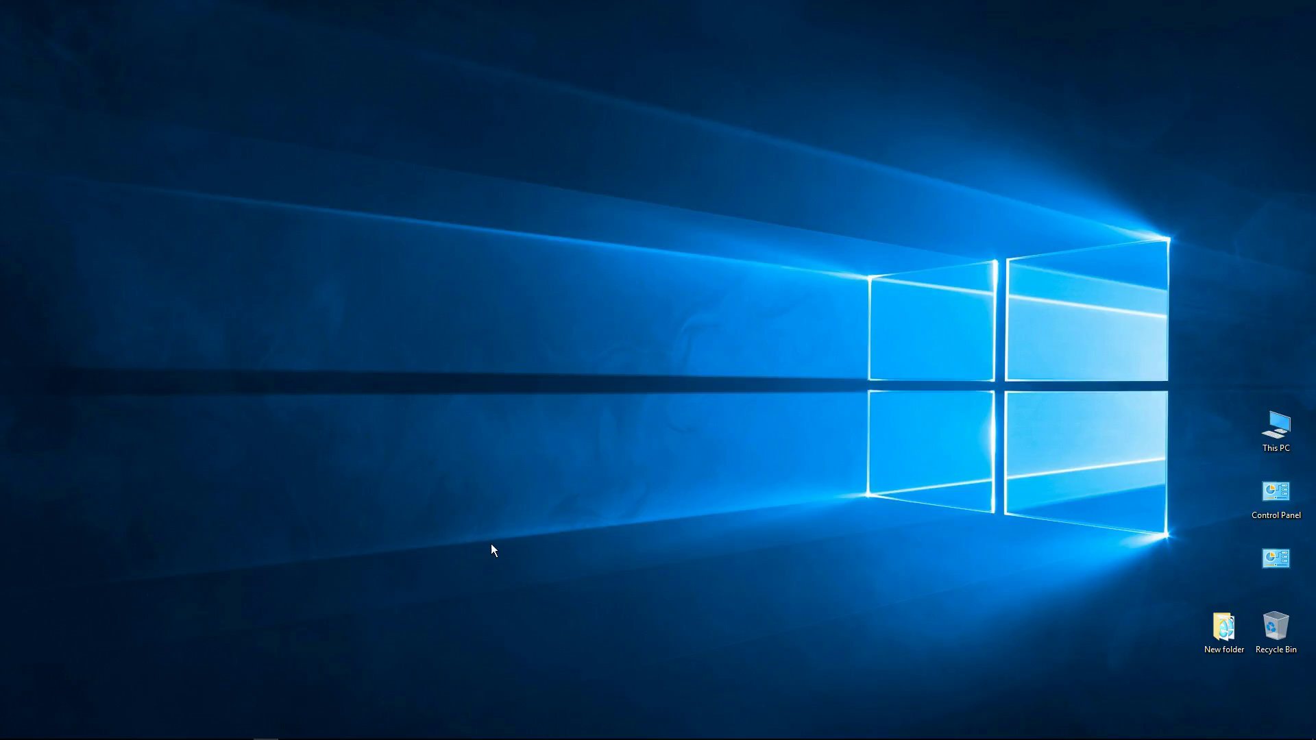
Step: Open Update & Security in Windows Settings and go to the Windows Defender page
{"action": "mouse_move", "coordinate": [308, 737]}
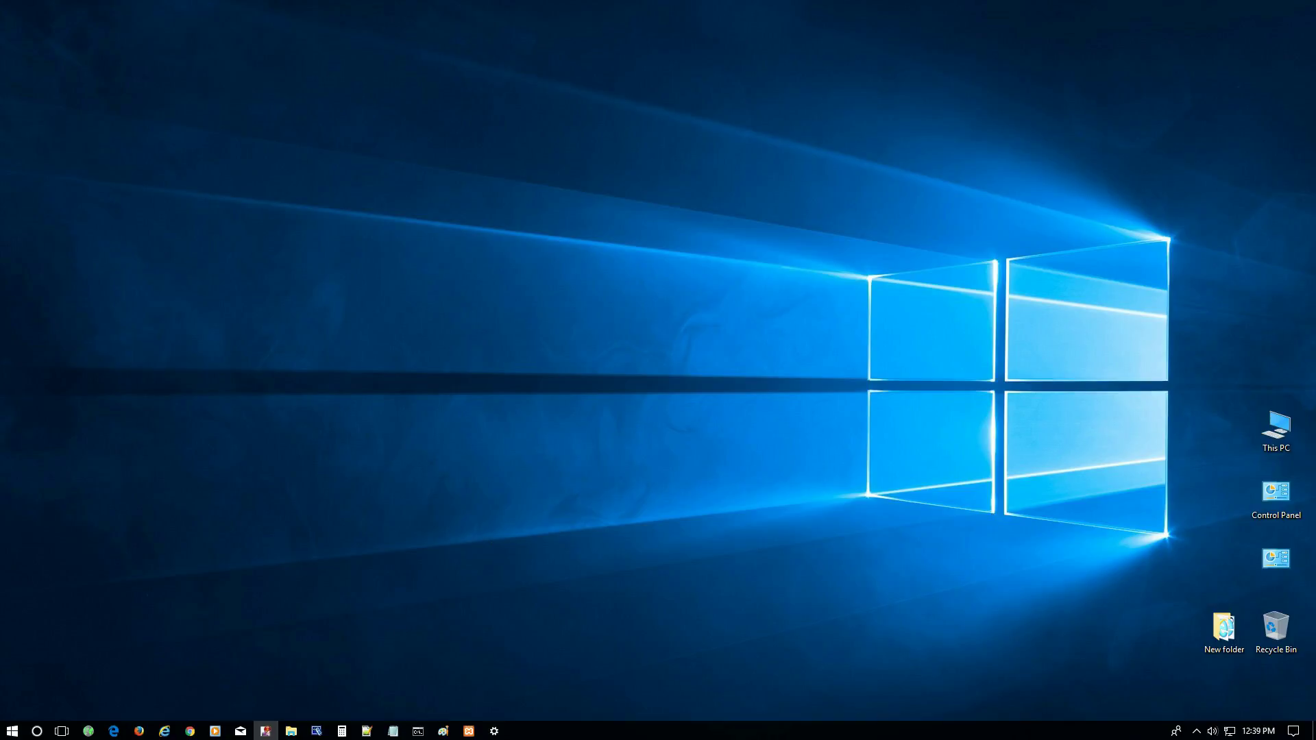
{"action": "left_click", "coordinate": [13, 732]}
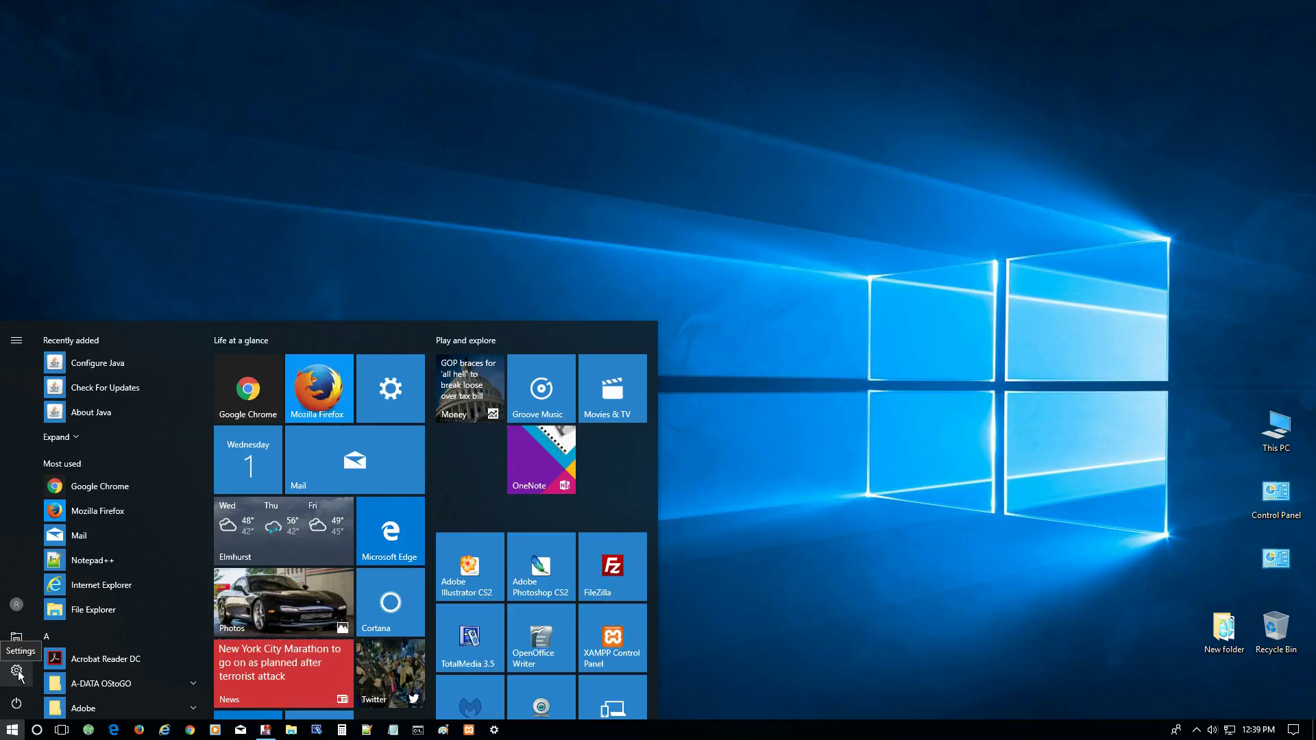
{"action": "left_click", "coordinate": [17, 671]}
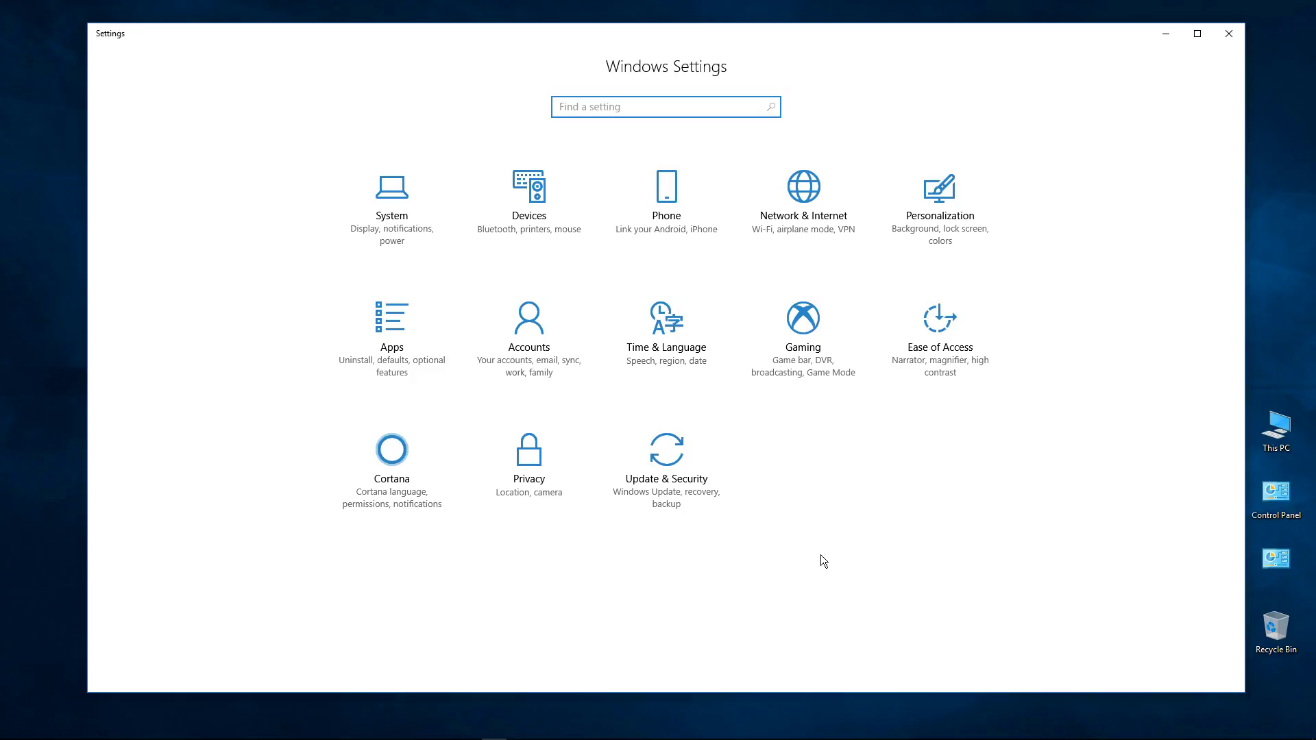
{"action": "left_click", "coordinate": [662, 470]}
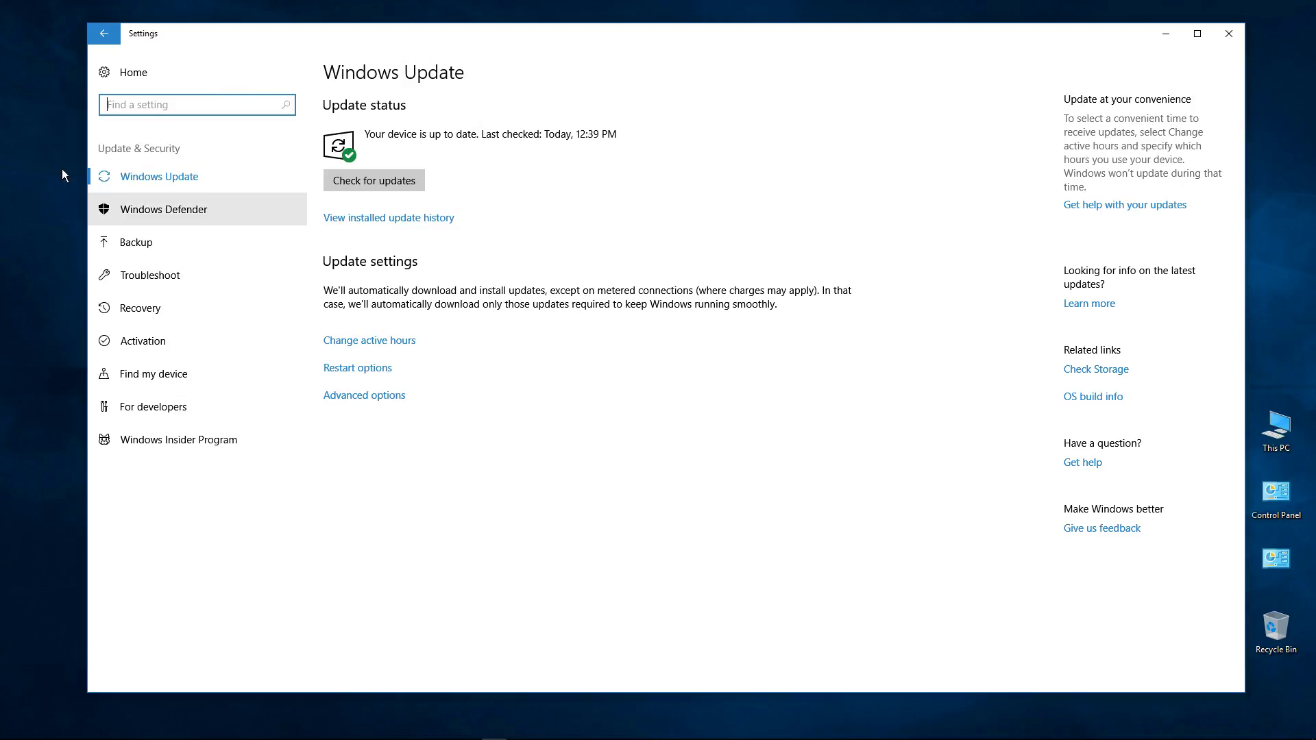
{"action": "left_click", "coordinate": [147, 209]}
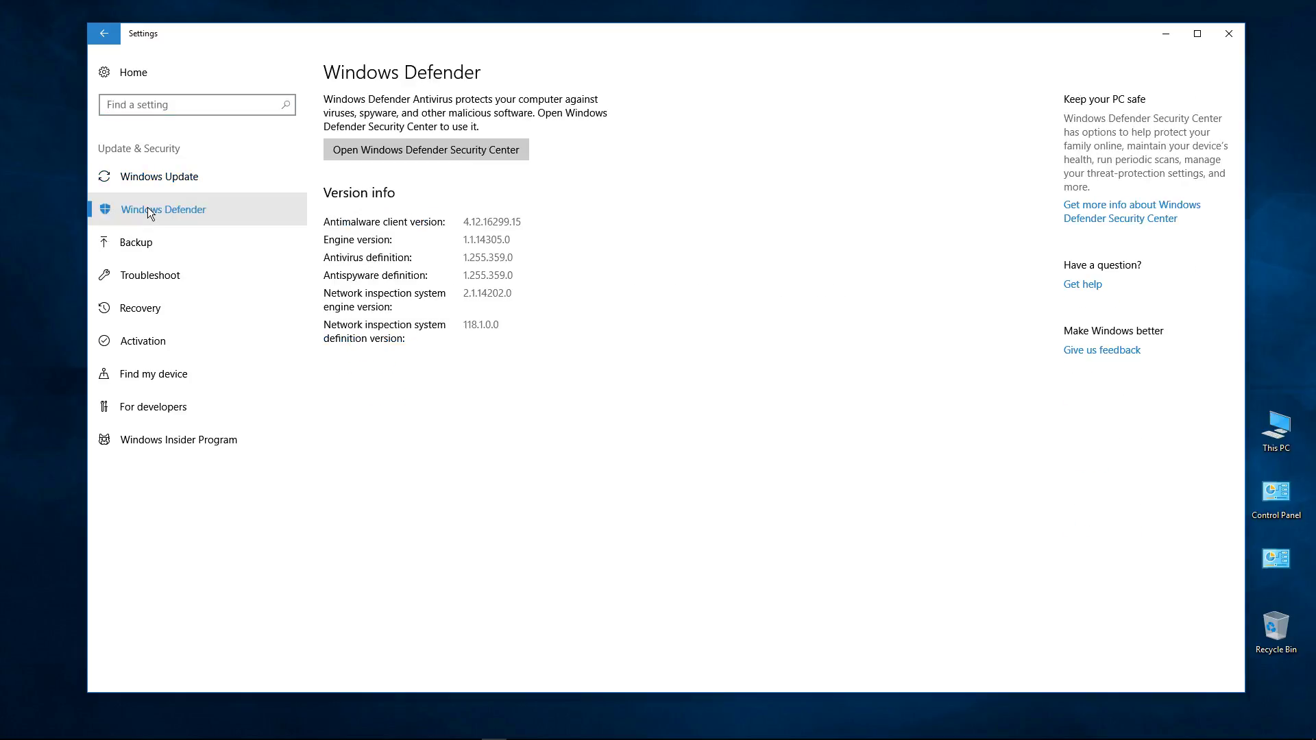
Step: Launch Windows Defender Security Center and scroll its Virus & threat protection settings to Controlled folder access
{"action": "left_click", "coordinate": [438, 150]}
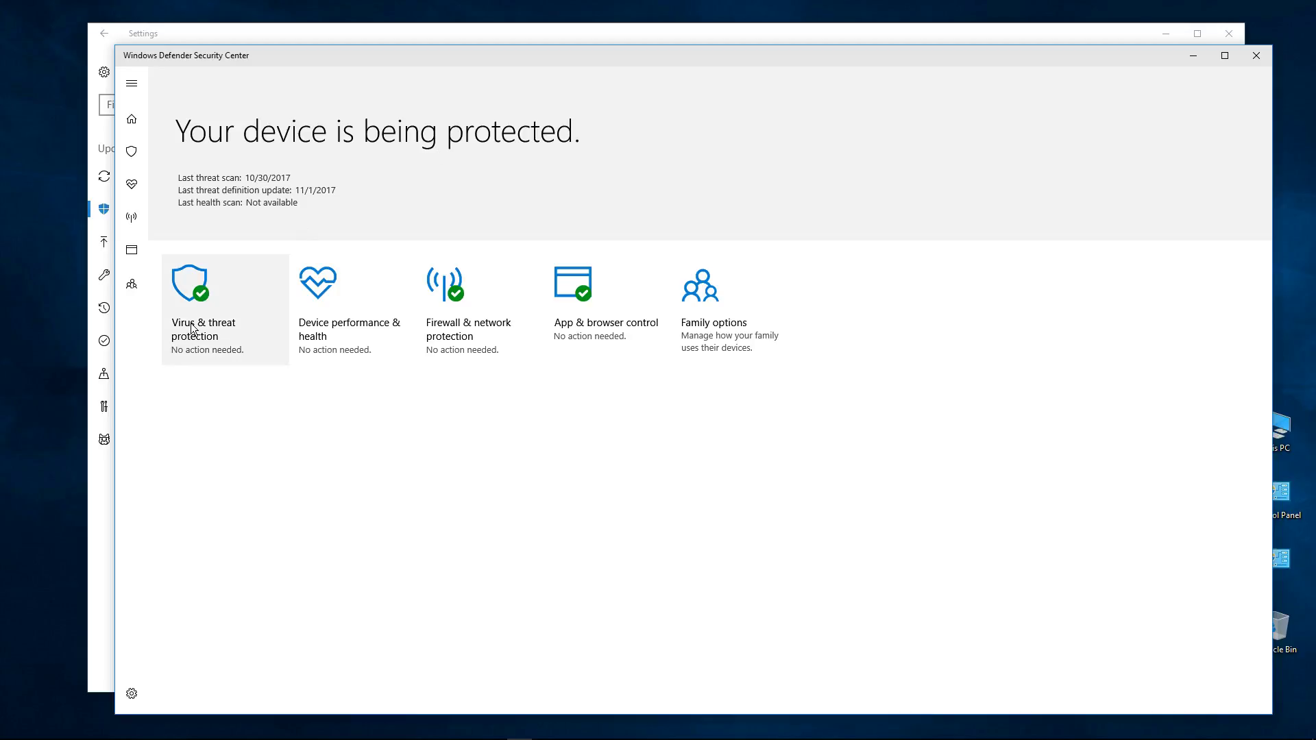
{"action": "left_click", "coordinate": [200, 320]}
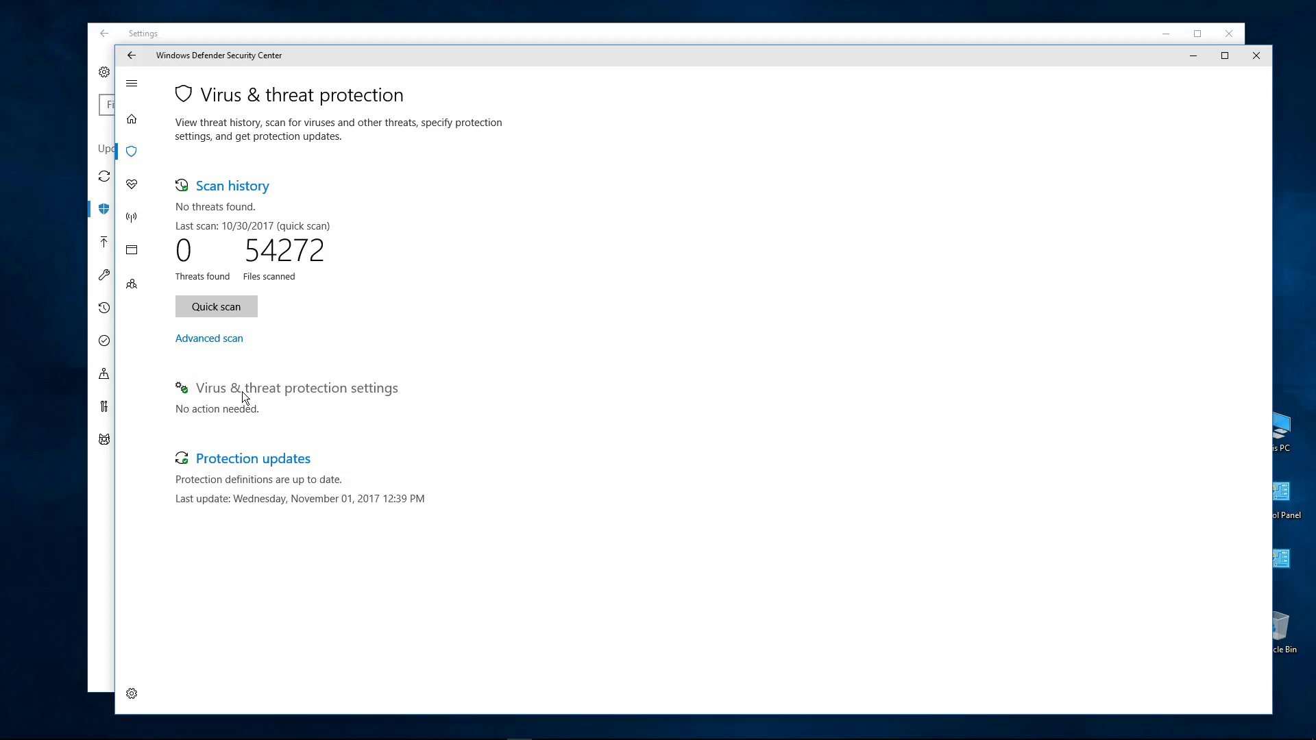
{"action": "left_click", "coordinate": [244, 392]}
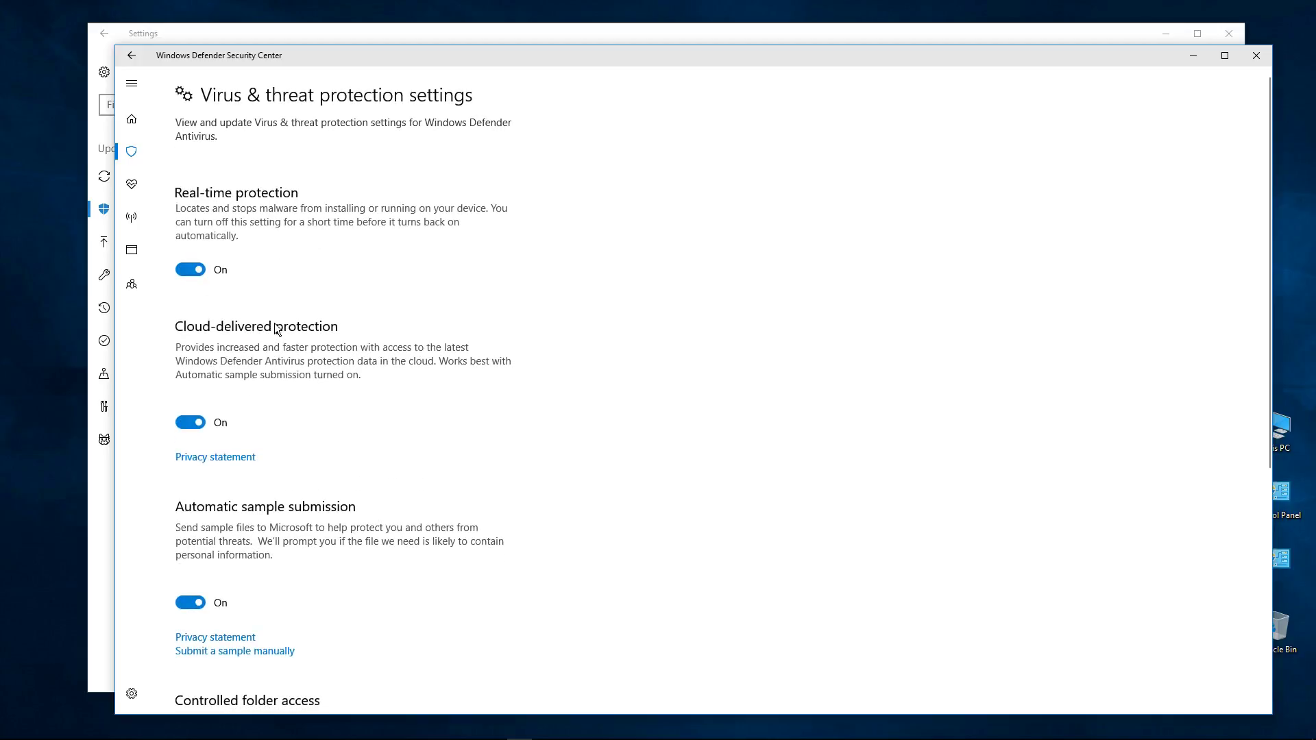
{"action": "scroll", "coordinate": [277, 328], "scroll_direction": "down", "scroll_amount": 5}
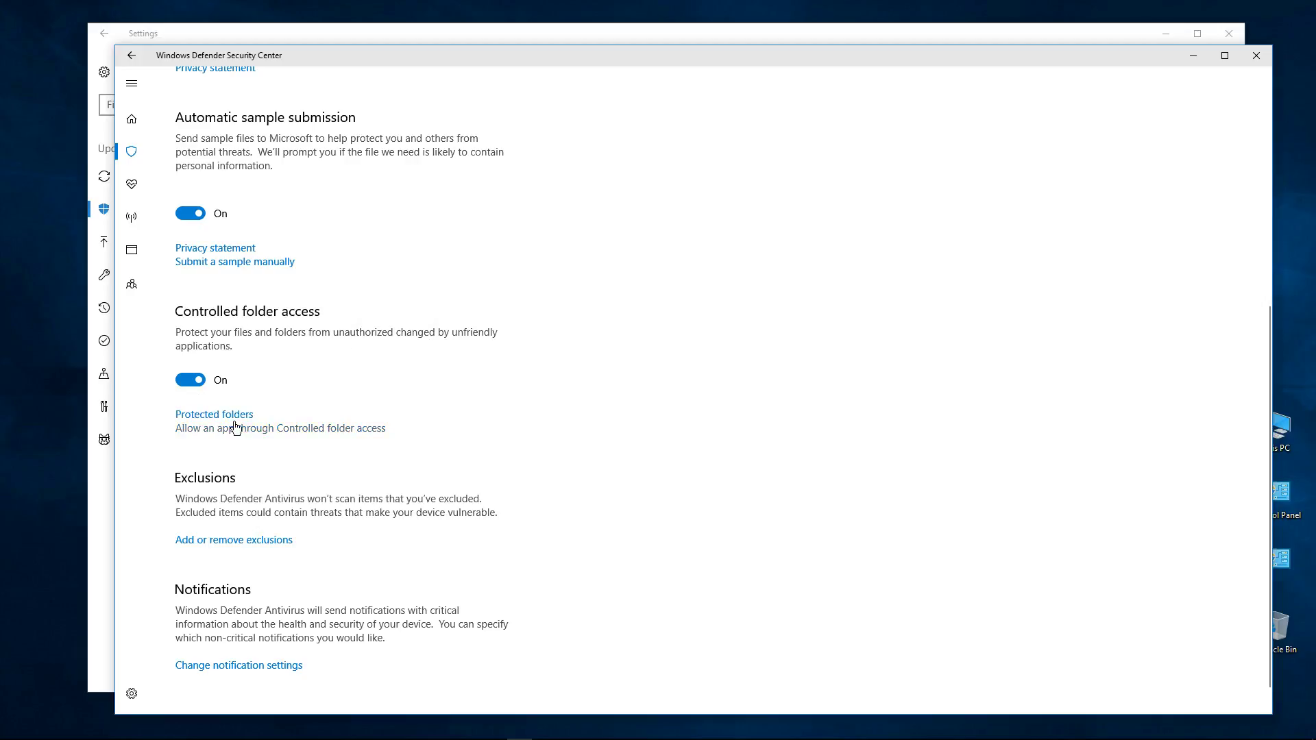
Step: View the default Protected folders list, then minimize the Security Center window
{"action": "left_click", "coordinate": [213, 416]}
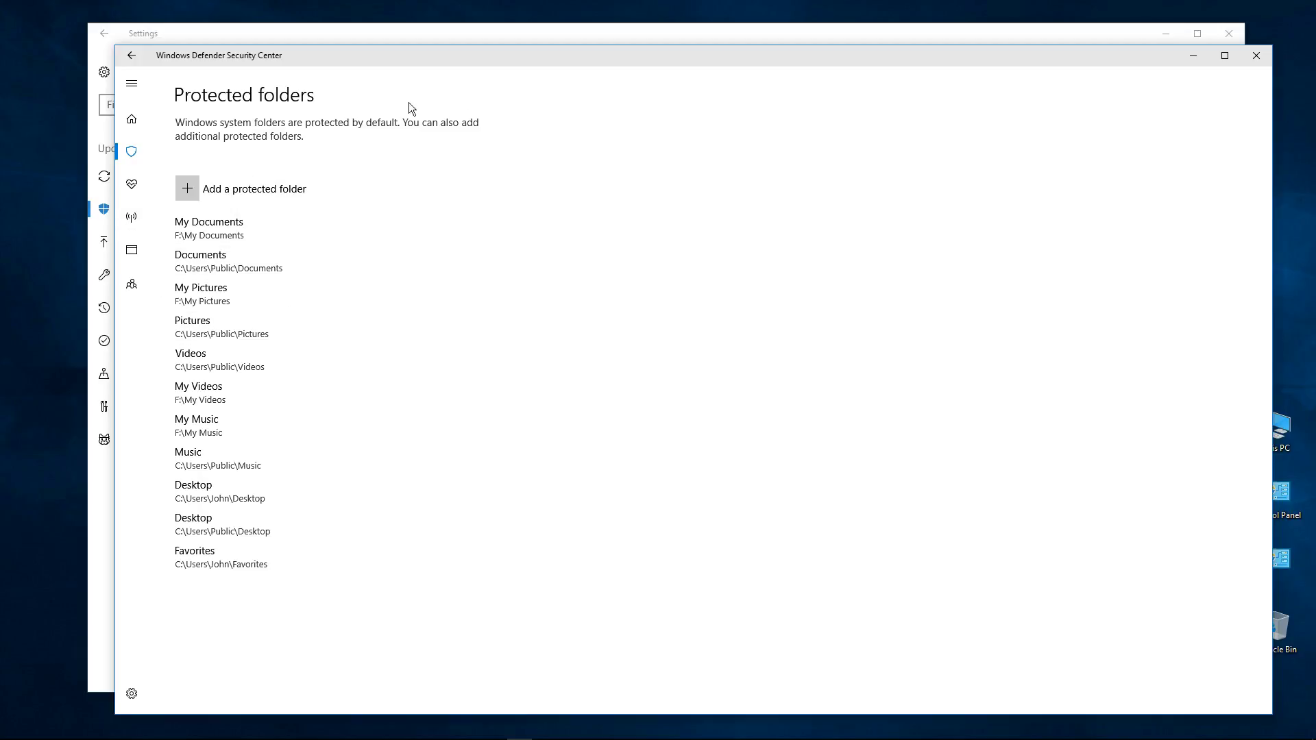
{"action": "left_click", "coordinate": [1194, 56]}
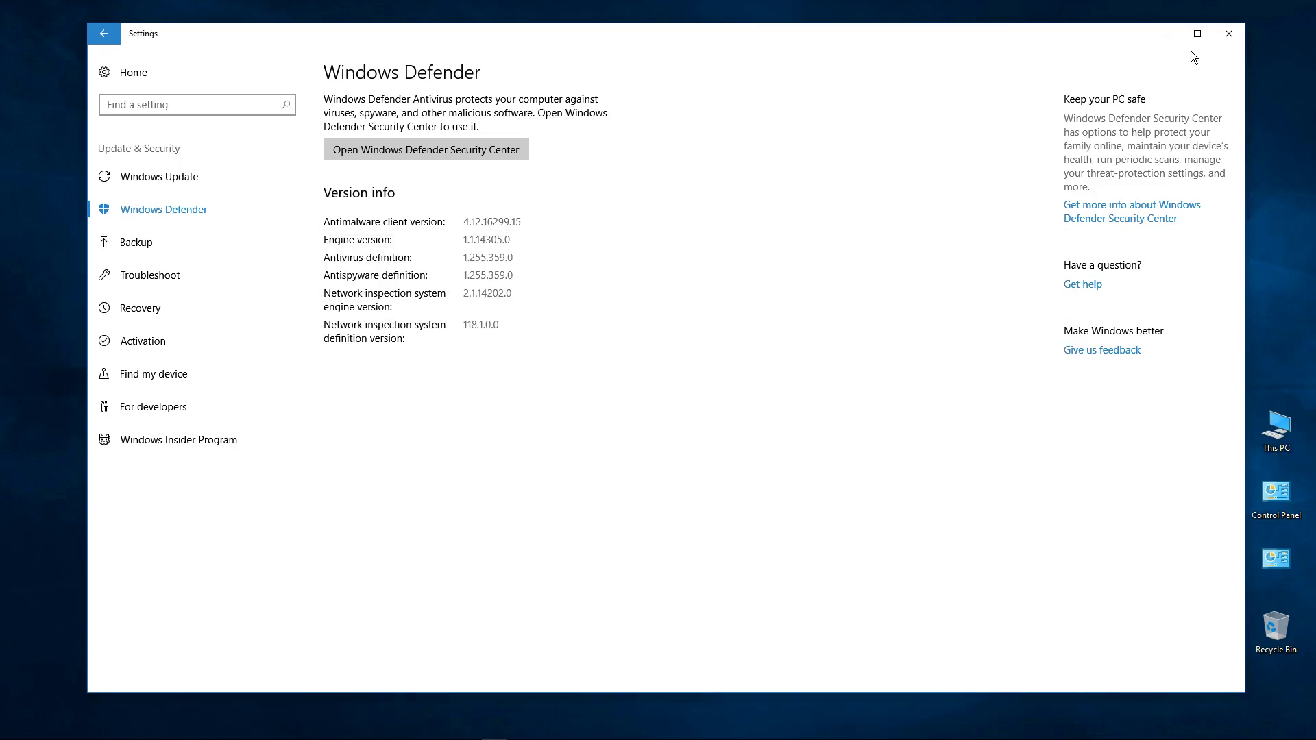
Step: Close Settings and browse This PC's Documents, peeking into Printer-info > Xerox-5330 and back
{"action": "left_click", "coordinate": [1231, 33]}
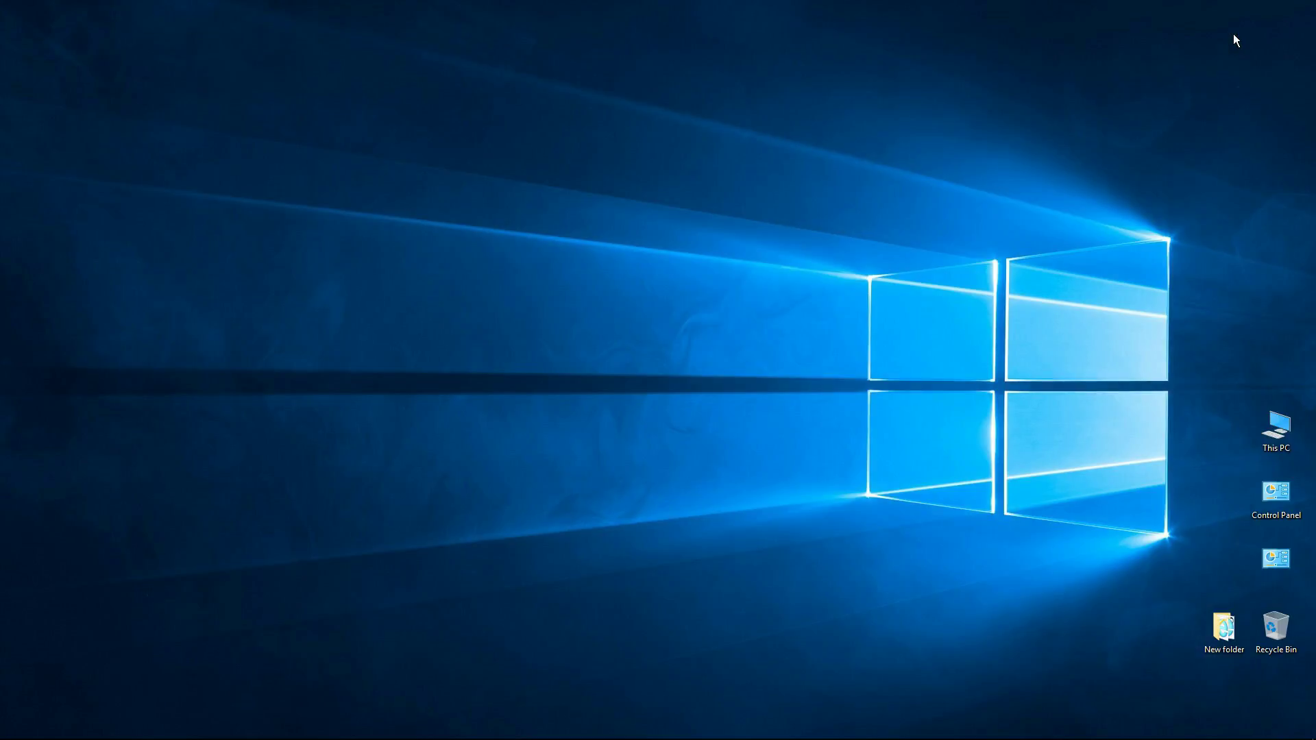
{"action": "double_click", "coordinate": [1276, 432]}
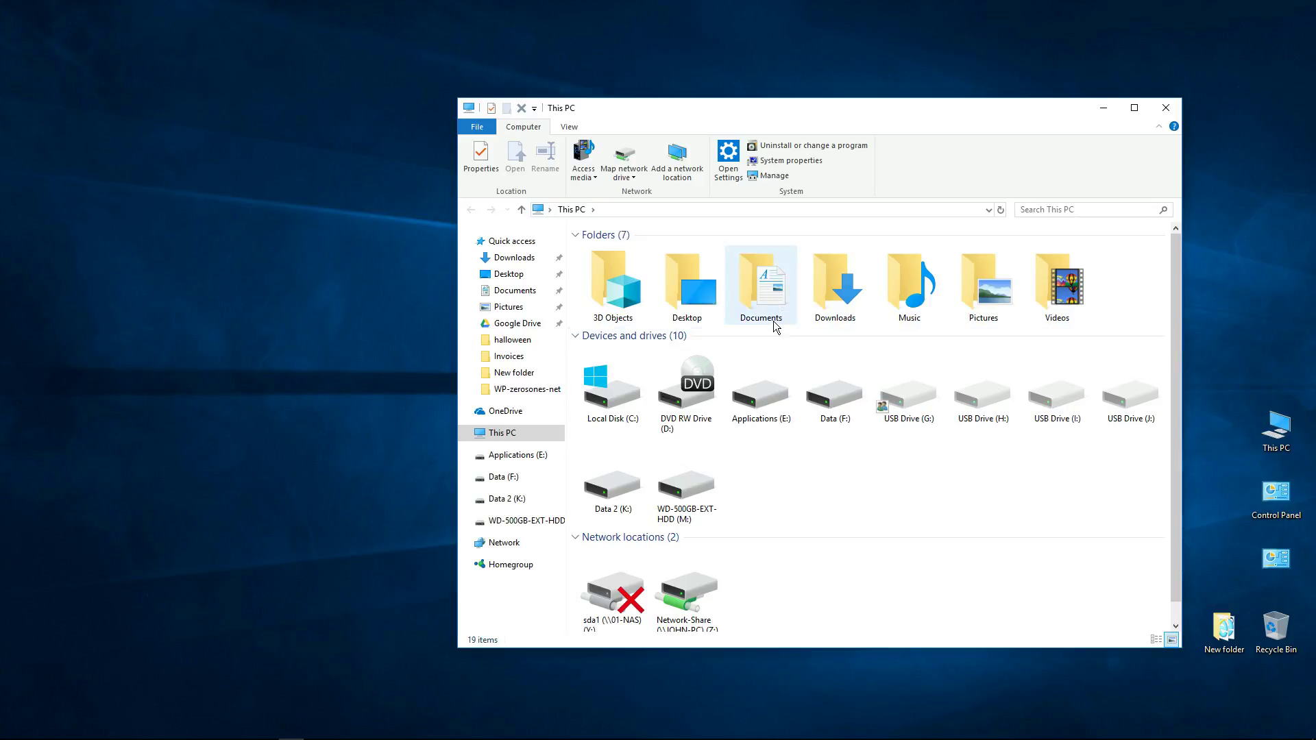
{"action": "double_click", "coordinate": [760, 286]}
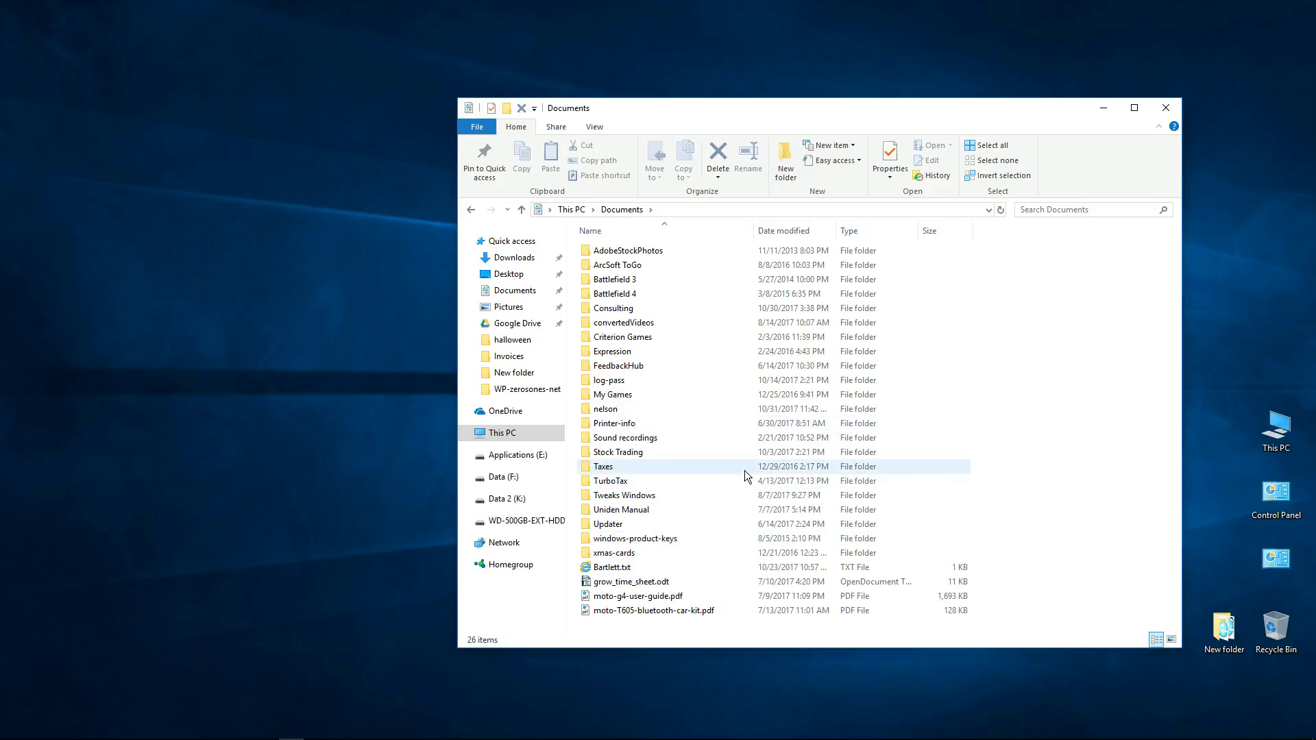
{"action": "mouse_move", "coordinate": [746, 472]}
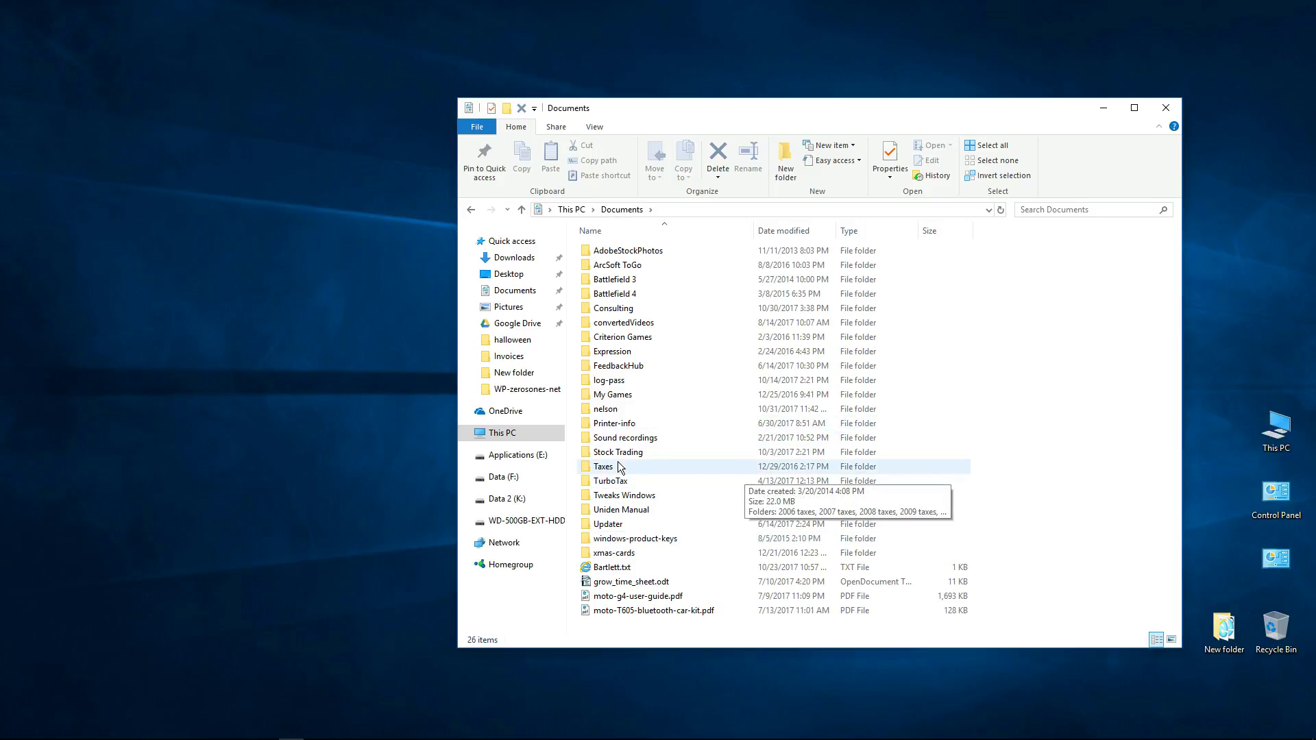
{"action": "double_click", "coordinate": [612, 423]}
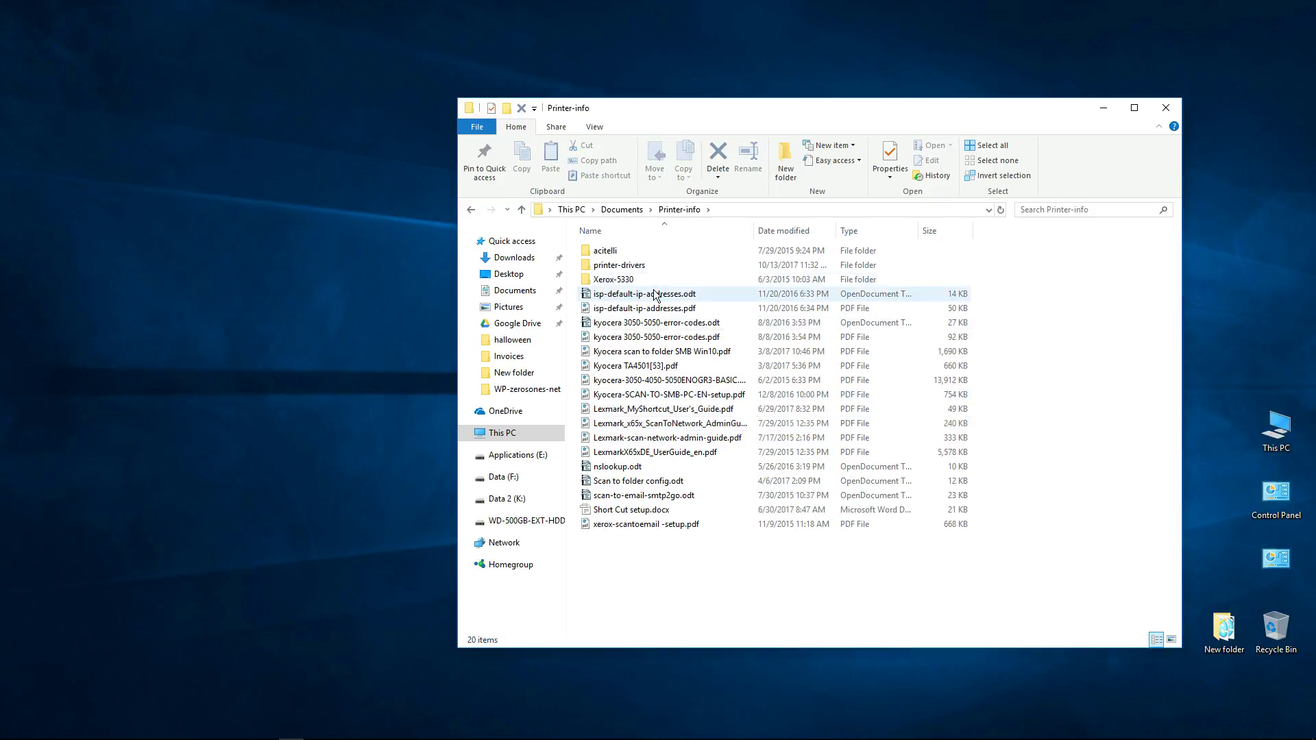
{"action": "double_click", "coordinate": [612, 280]}
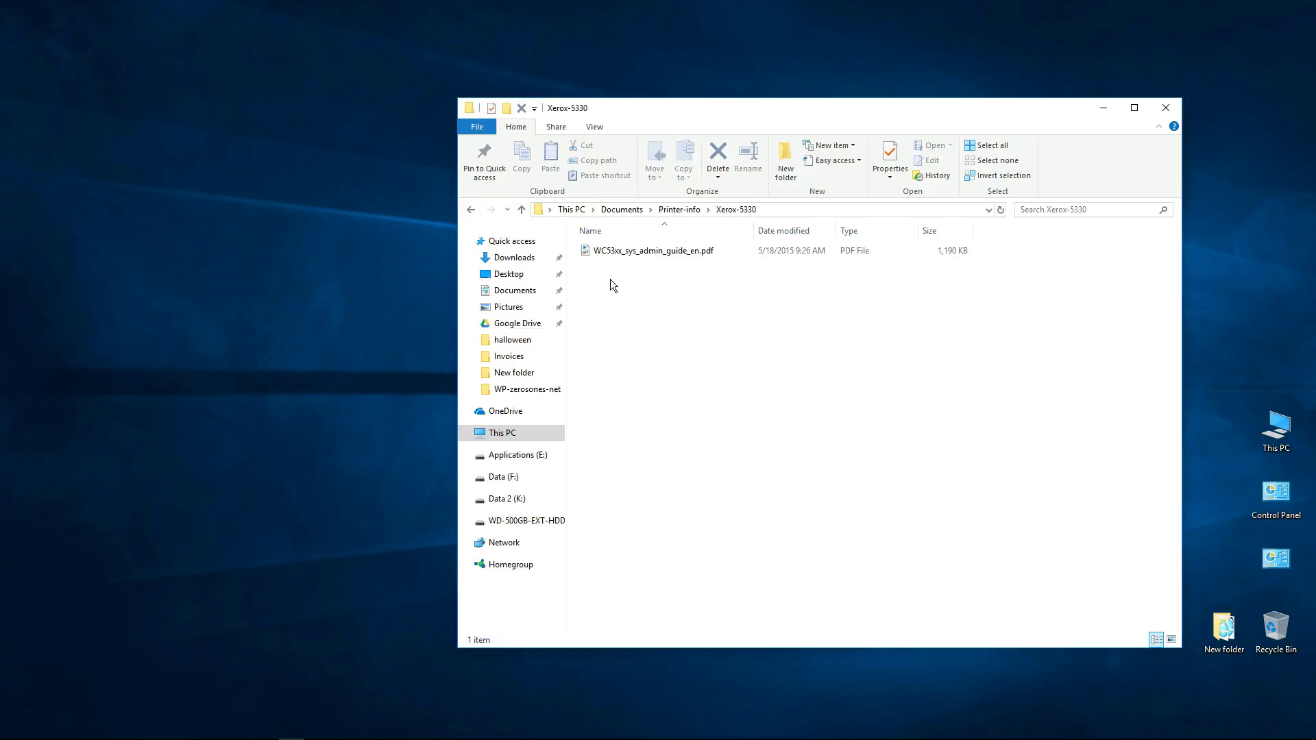
{"action": "left_click", "coordinate": [470, 210]}
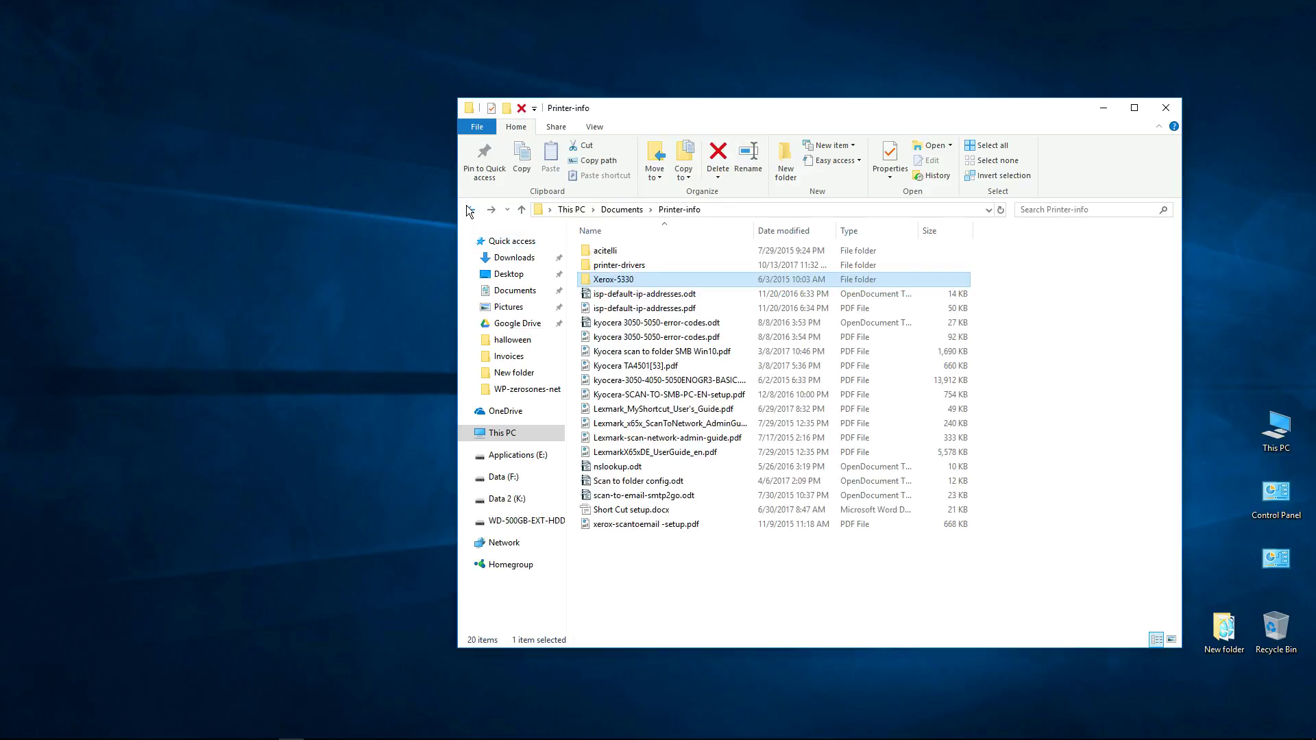
{"action": "left_click", "coordinate": [469, 210]}
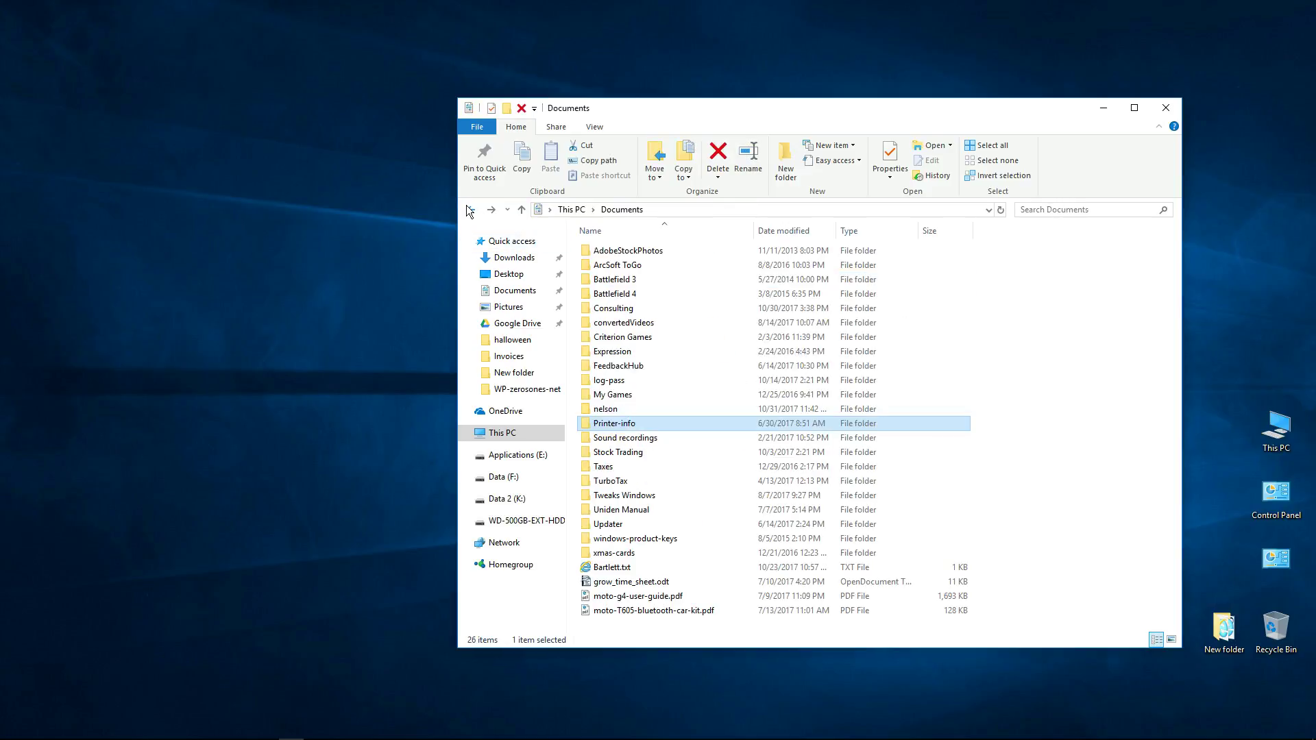
Step: Open Consulting > 01 Forms and select 01 Invoice Template.odt
{"action": "double_click", "coordinate": [618, 312]}
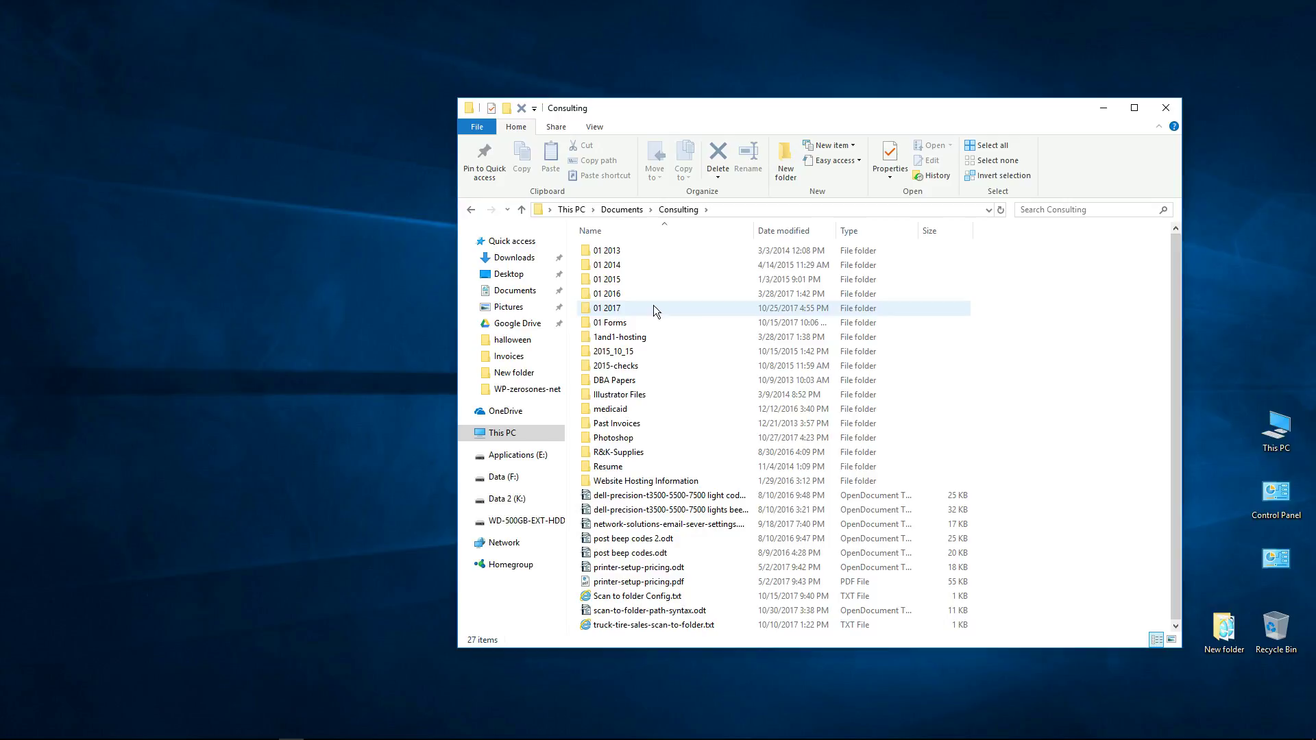
{"action": "left_click", "coordinate": [614, 324]}
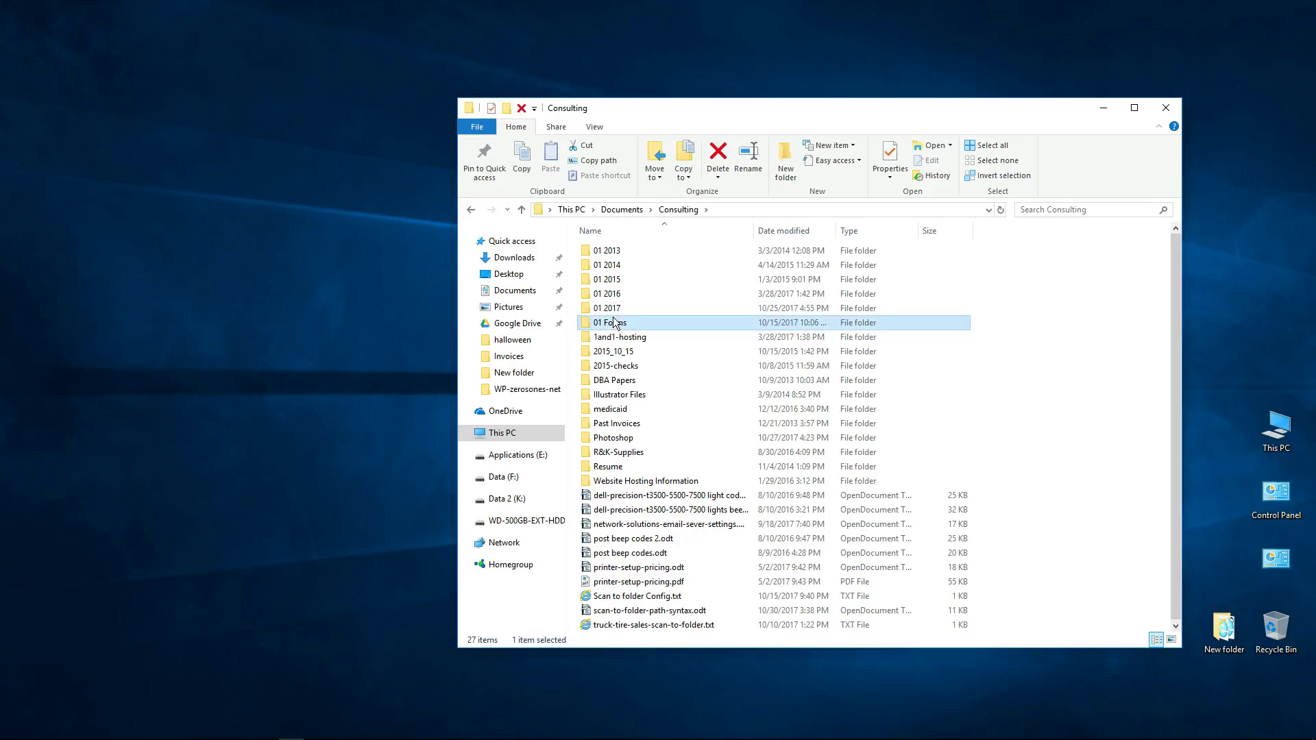
{"action": "left_click", "coordinate": [615, 325]}
{"action": "double_click", "coordinate": [619, 327]}
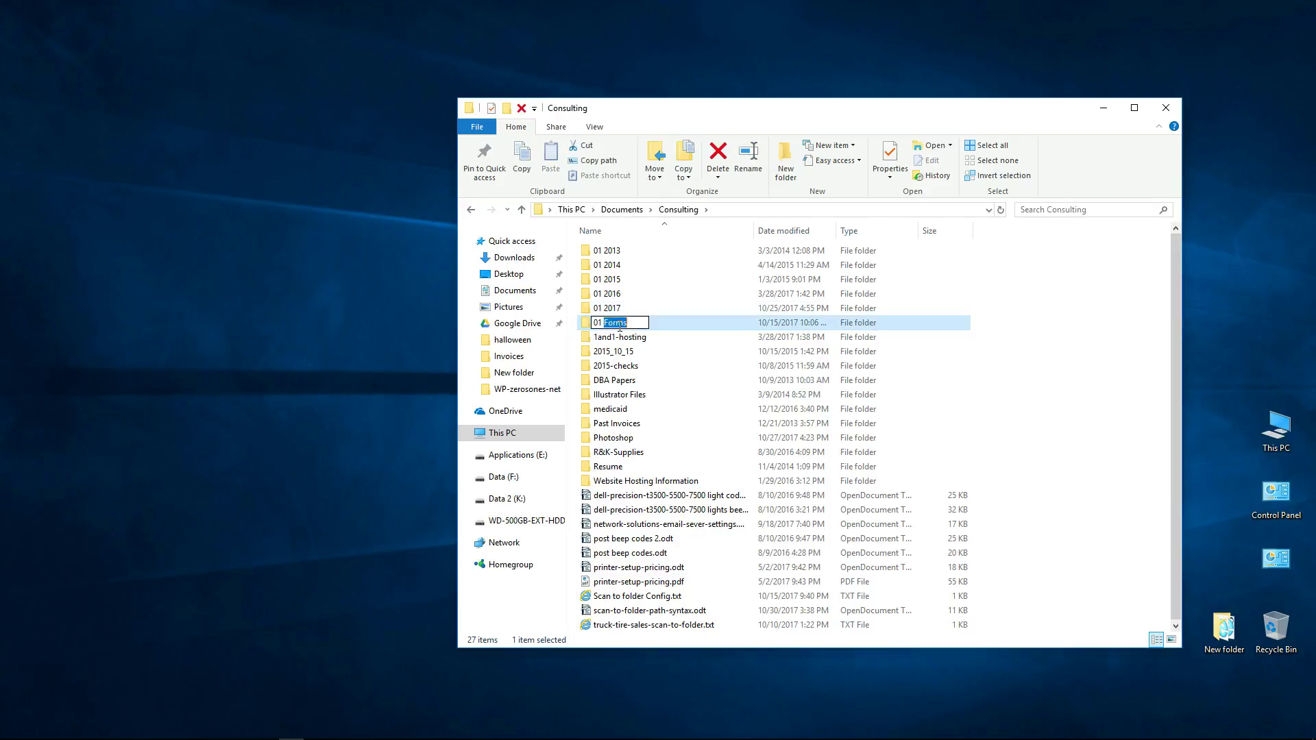
{"action": "left_click", "coordinate": [676, 320]}
{"action": "double_click", "coordinate": [648, 323]}
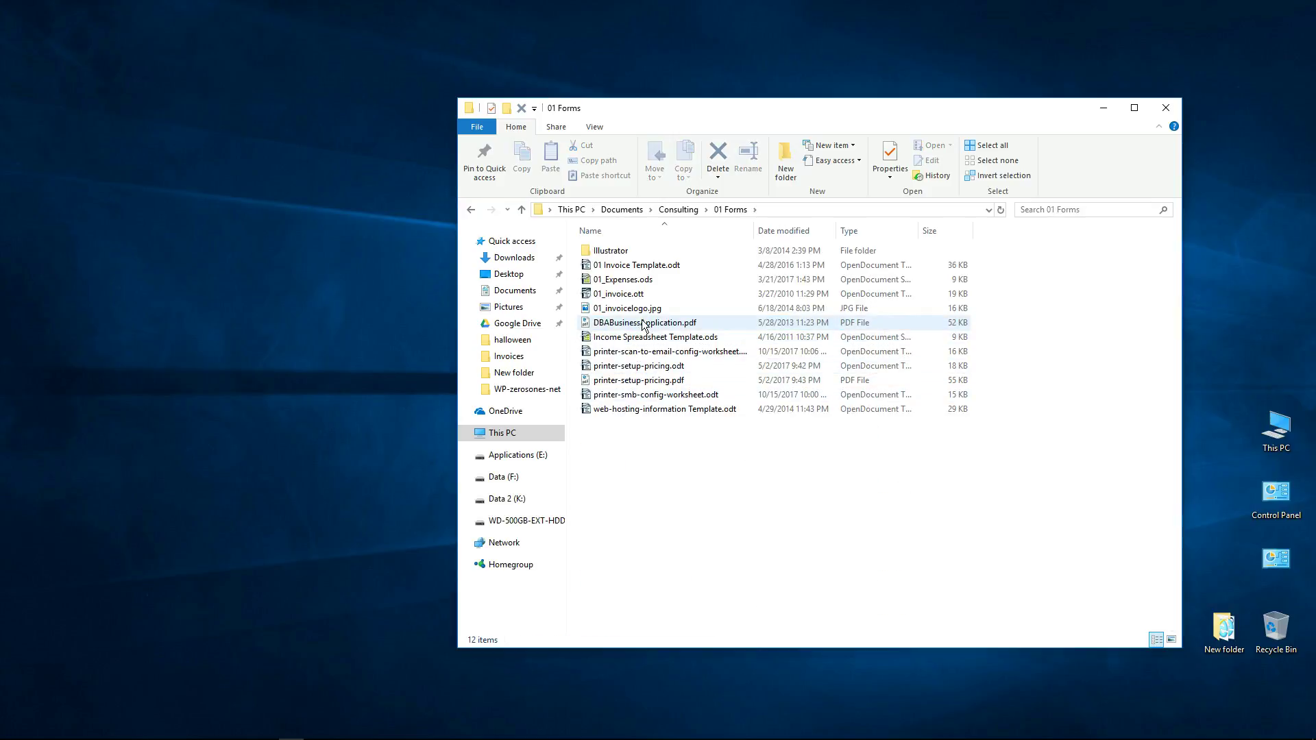
{"action": "left_click", "coordinate": [634, 271]}
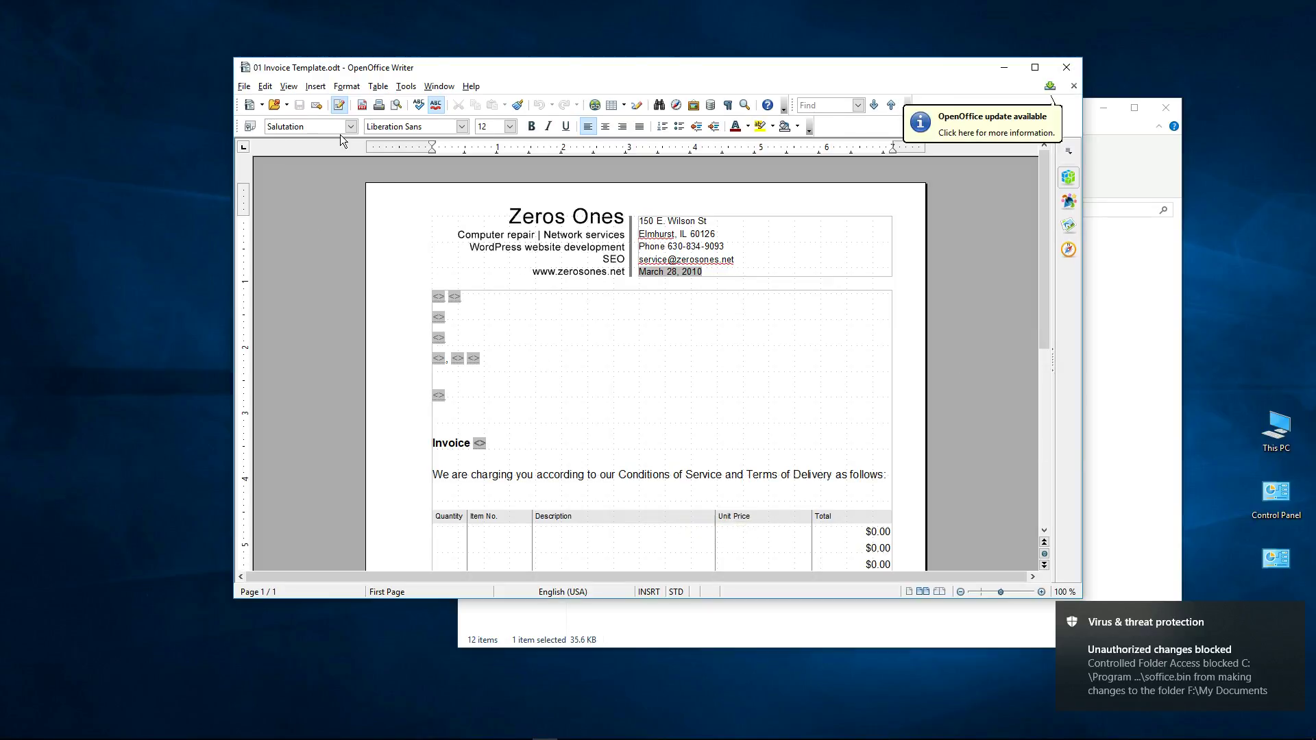
Step: Trim the end of the e-mail line and try saving, dismissing the input/output error
{"action": "left_click", "coordinate": [745, 261]}
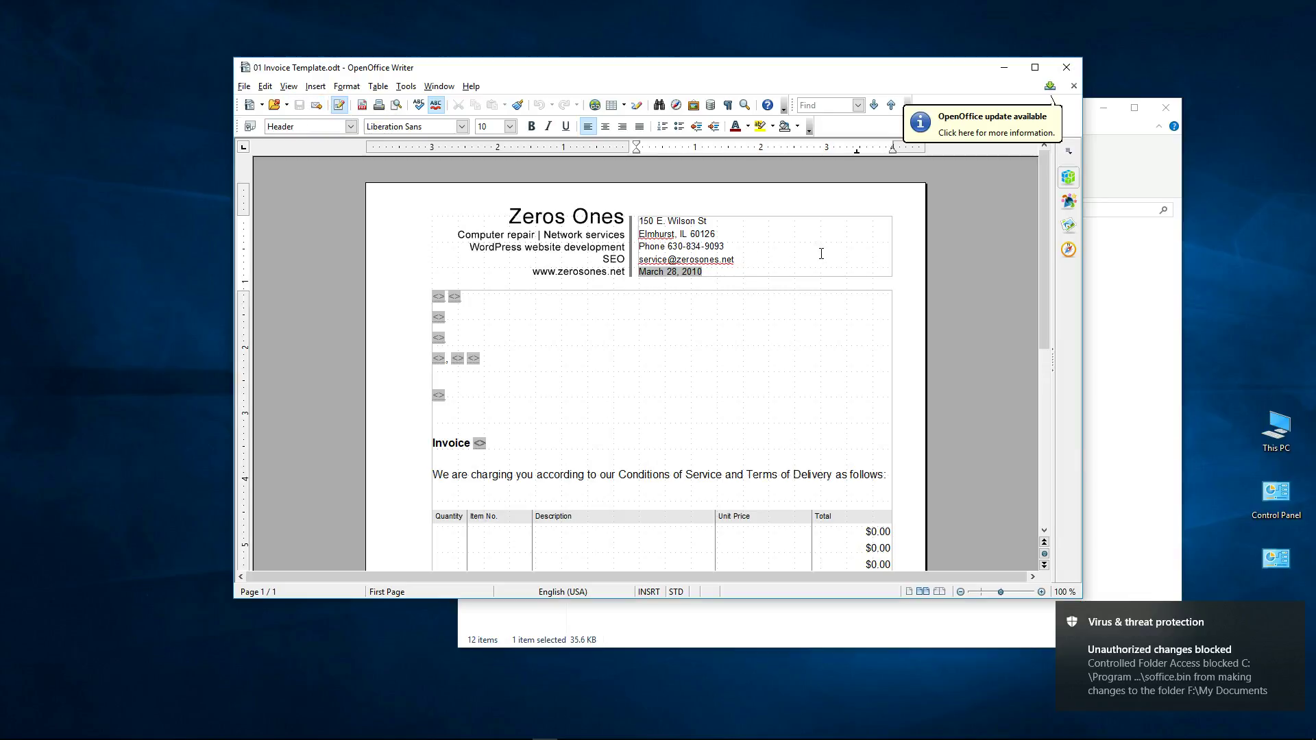
{"action": "key", "text": "BackSpace"}
{"action": "key", "text": "BackSpace"}
{"action": "key", "text": "BackSpace"}
{"action": "key", "text": "BackSpace"}
{"action": "key", "text": "BackSpace"}
{"action": "key", "text": "BackSpace"}
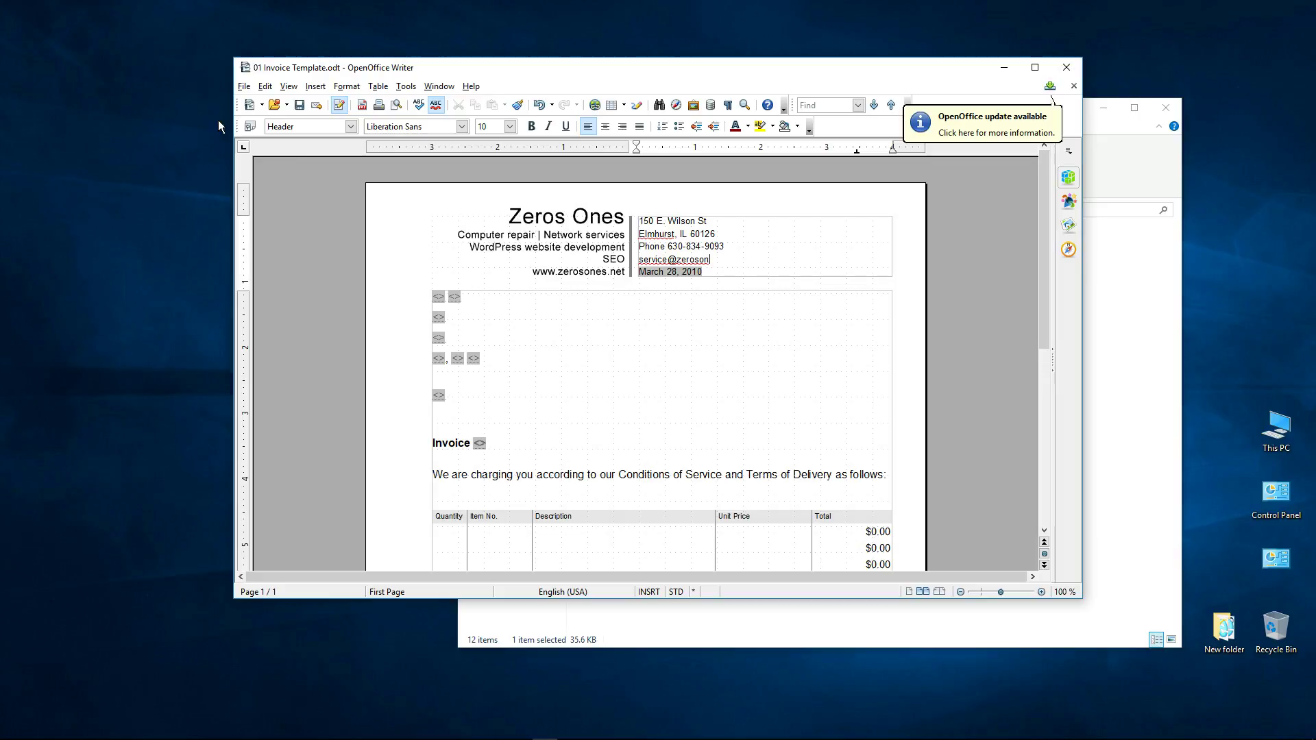
{"action": "left_click", "coordinate": [300, 107]}
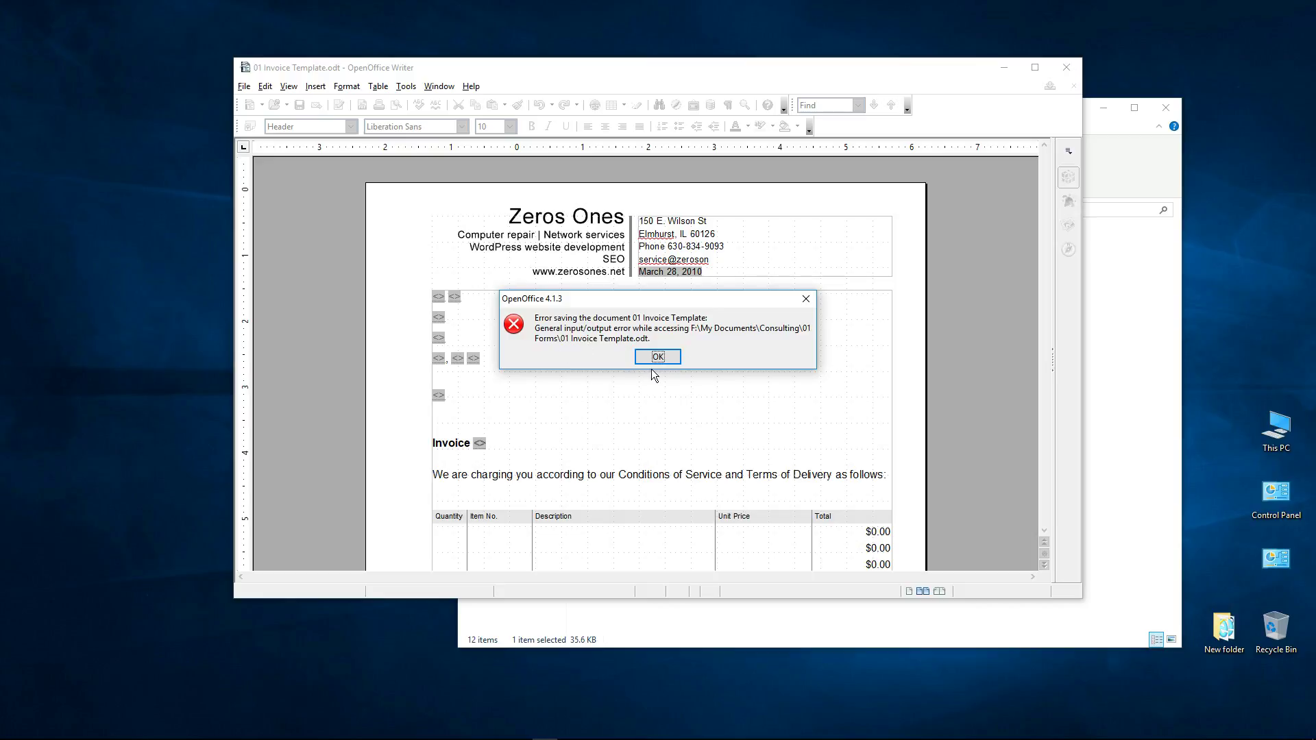
{"action": "left_click", "coordinate": [660, 357]}
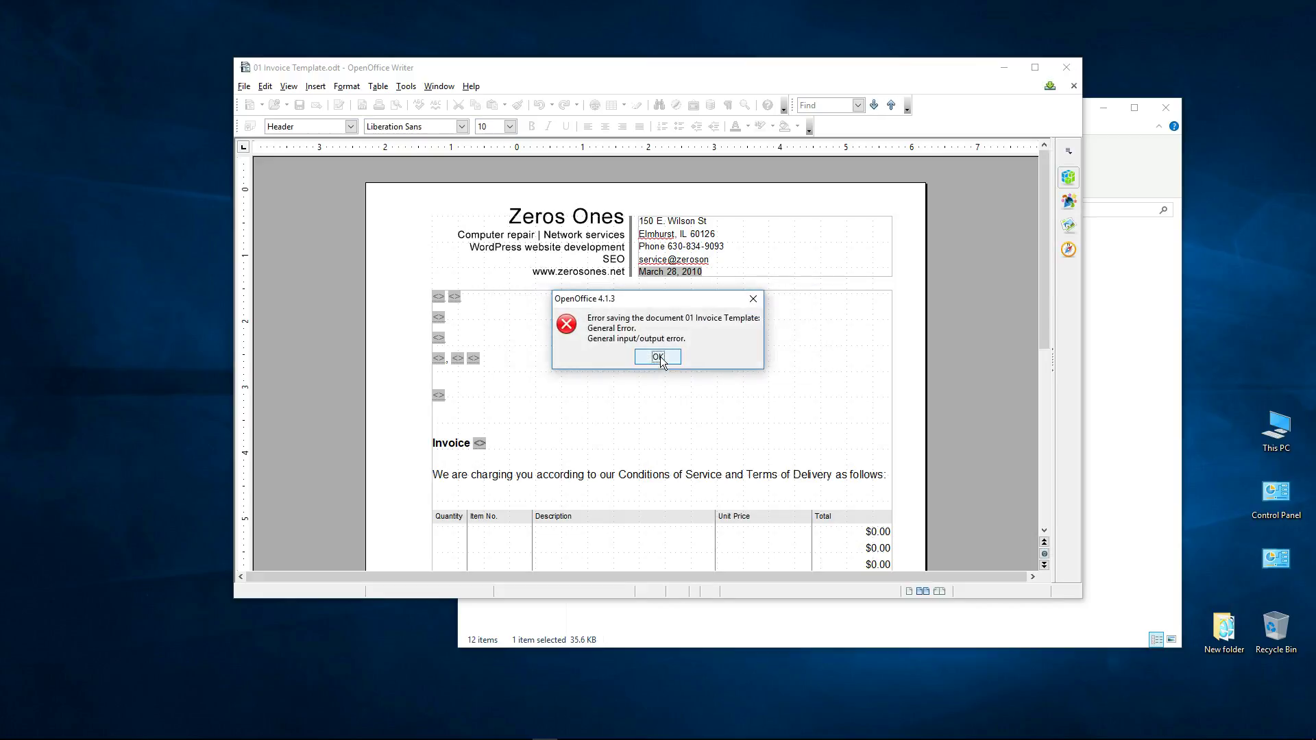
{"action": "left_click", "coordinate": [659, 357]}
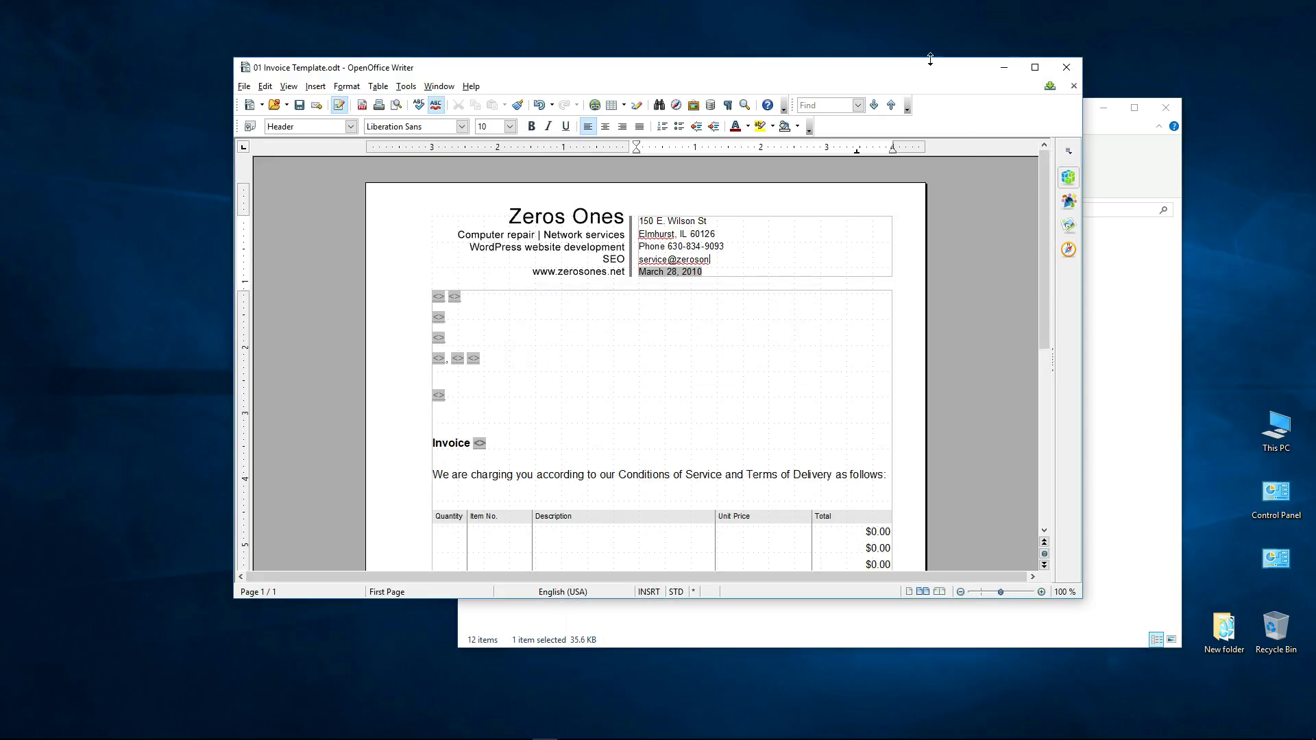
Step: Close the invoice document in Writer without saving its changes
{"action": "left_click_drag", "start_coordinate": [879, 67], "coordinate": [857, 69]}
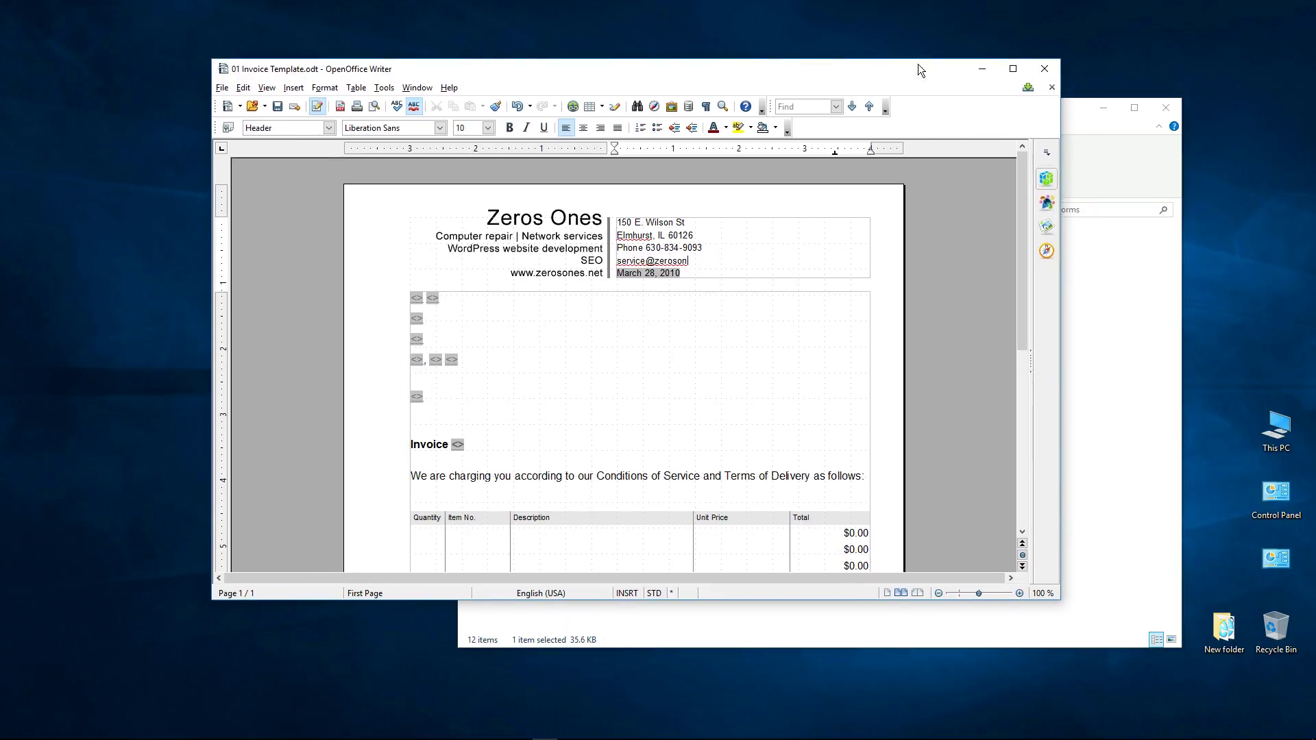
{"action": "left_click", "coordinate": [1045, 69]}
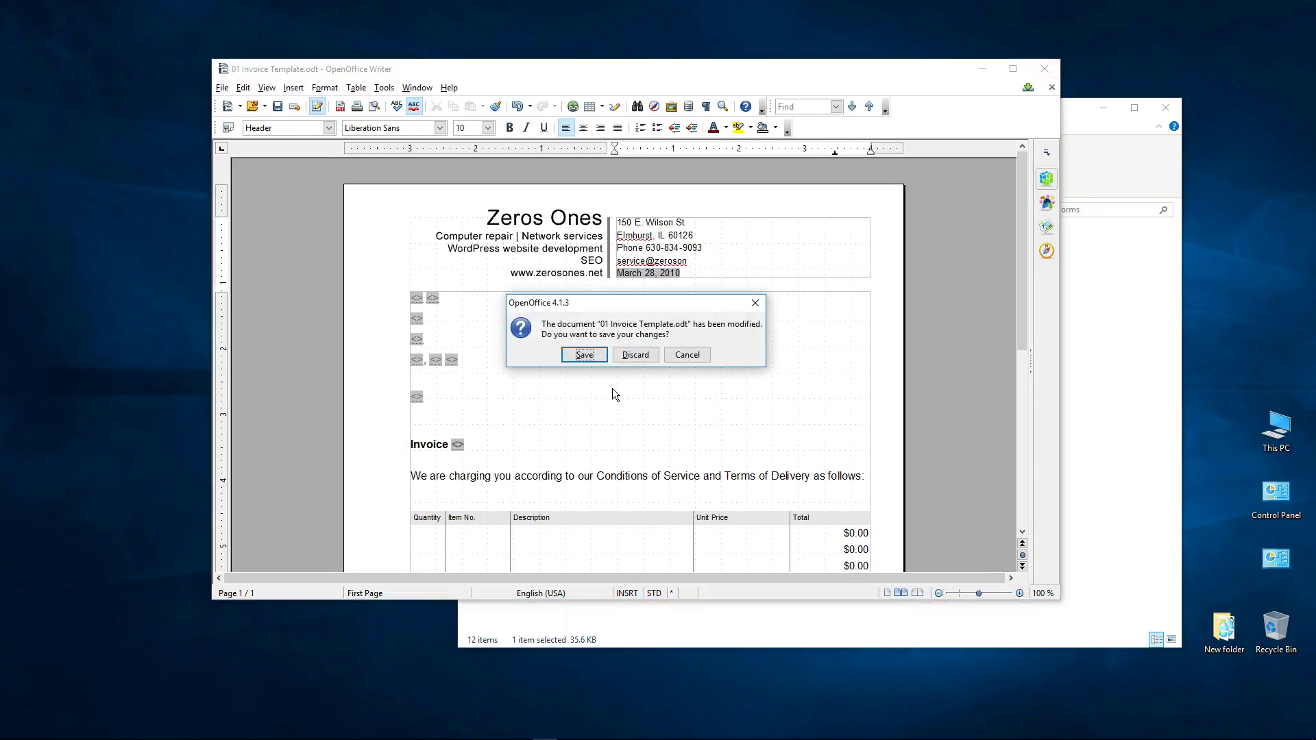
{"action": "left_click", "coordinate": [637, 355]}
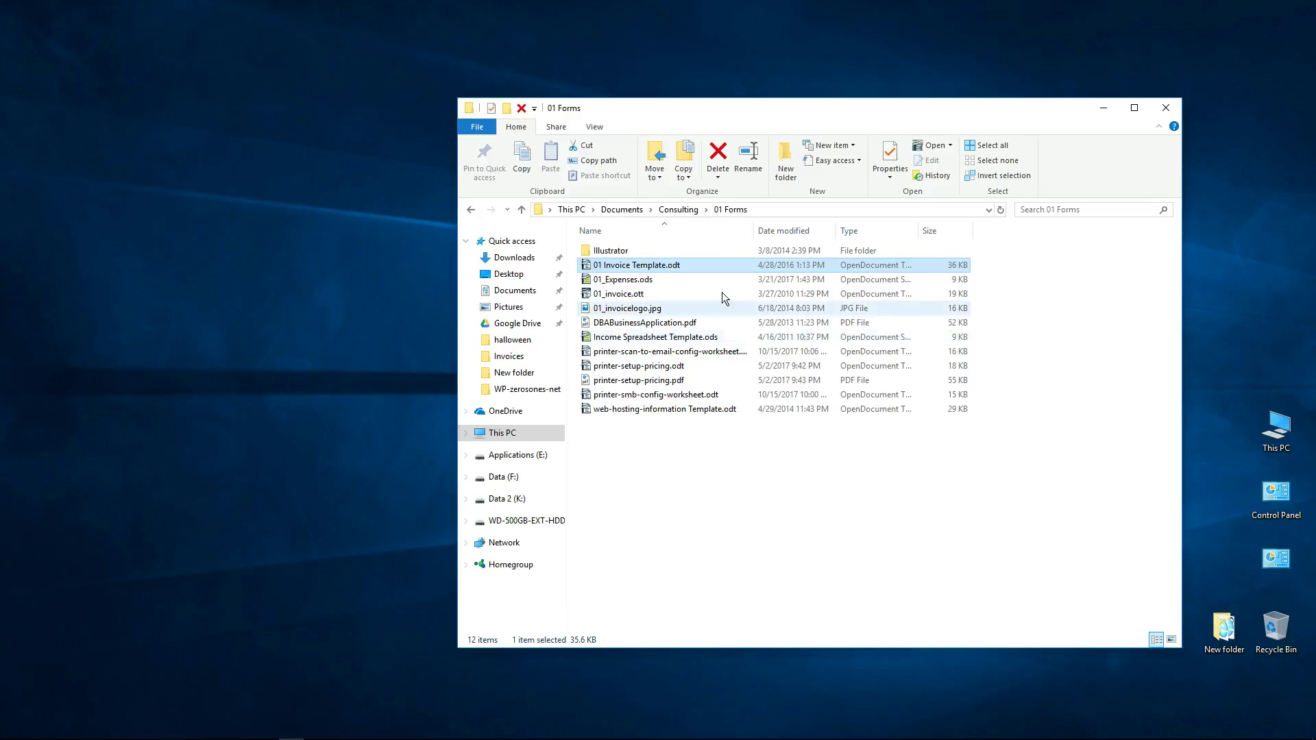
Step: Close the 01 Forms window and clear the Defender blocked-changes notification from Action Center
{"action": "left_click_drag", "start_coordinate": [927, 111], "coordinate": [866, 82]}
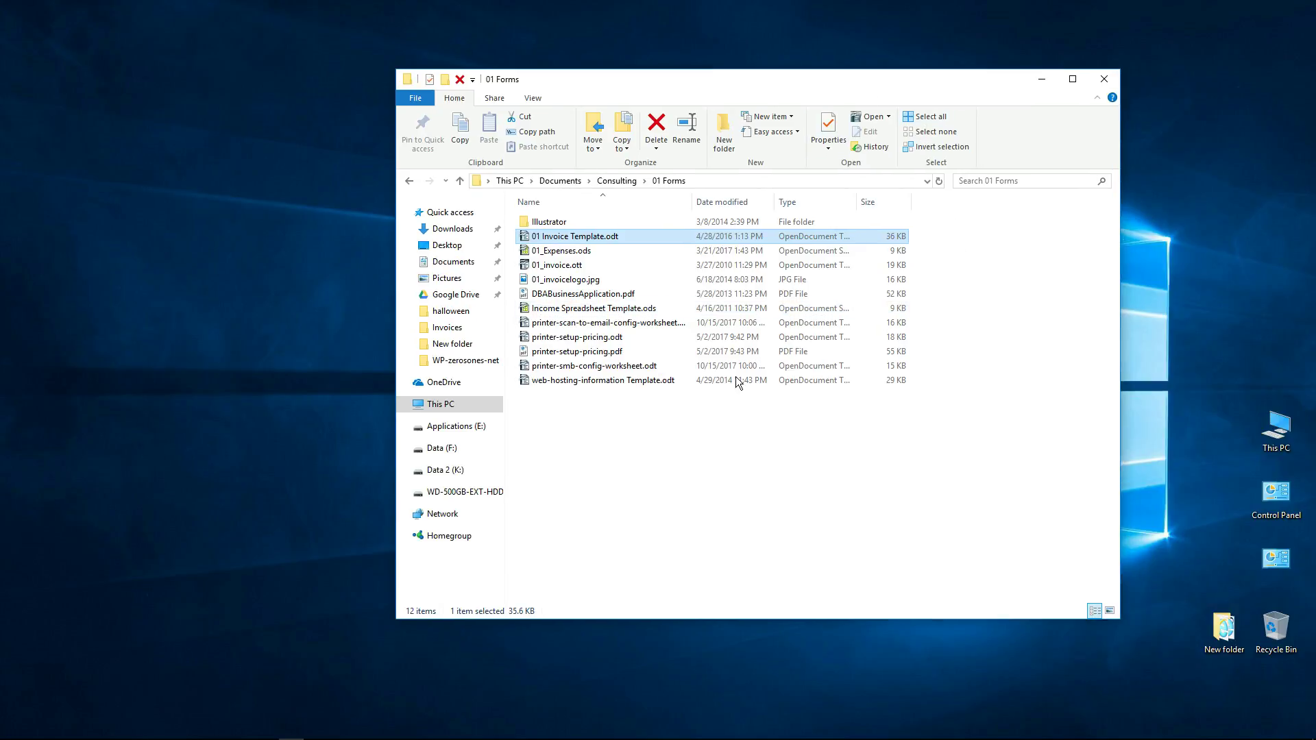
{"action": "left_click", "coordinate": [1102, 83]}
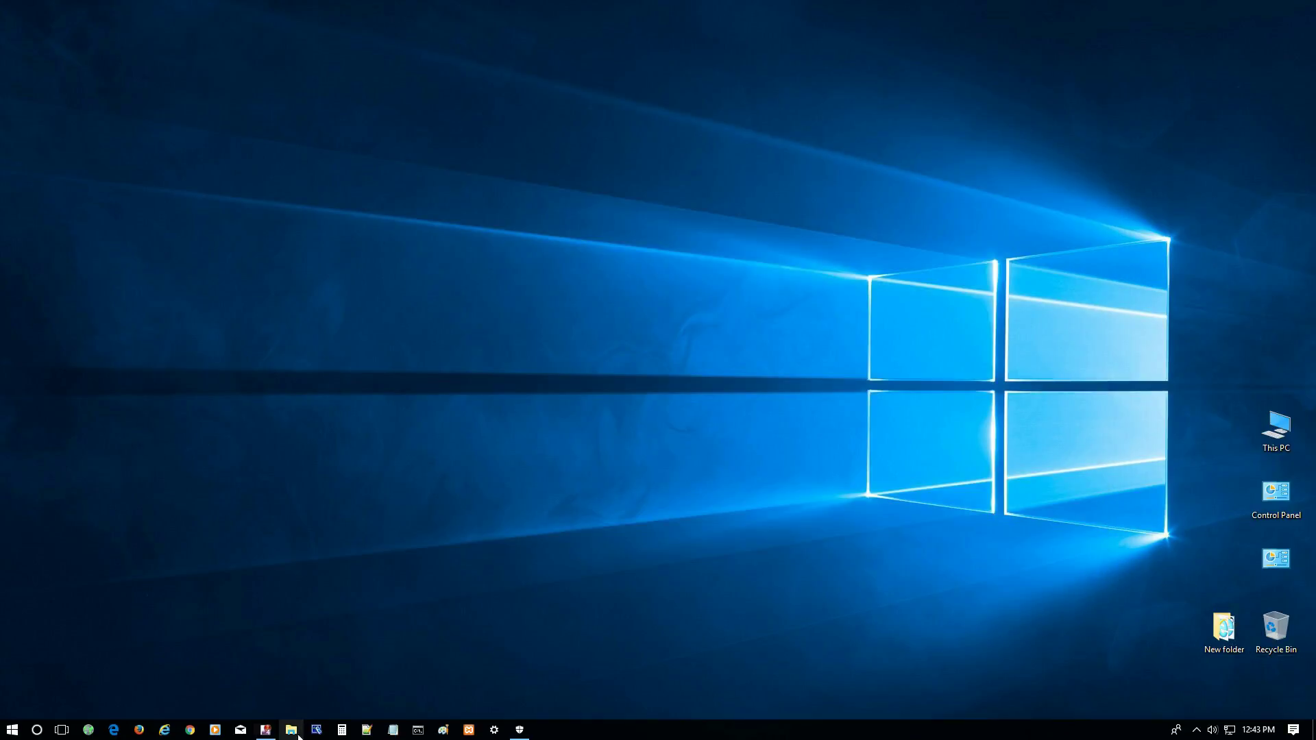
{"action": "left_click", "coordinate": [1293, 730]}
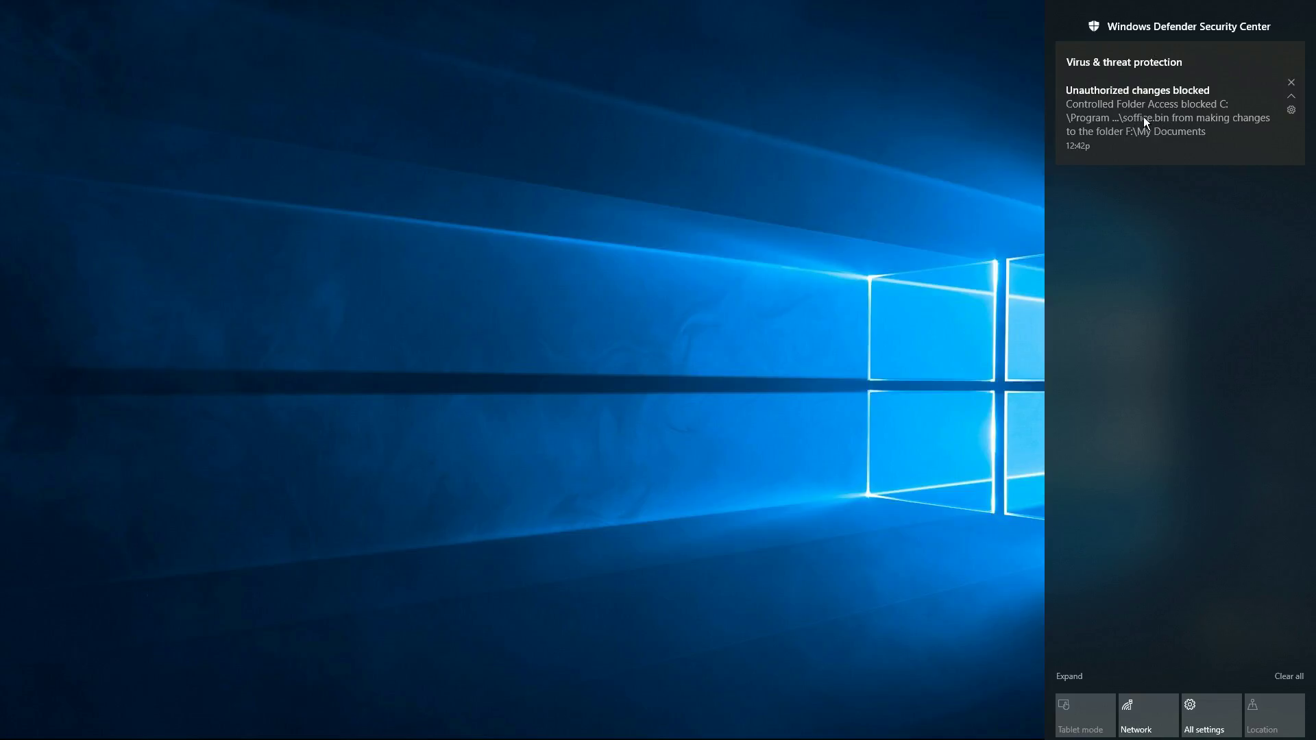
{"action": "left_click", "coordinate": [1291, 82]}
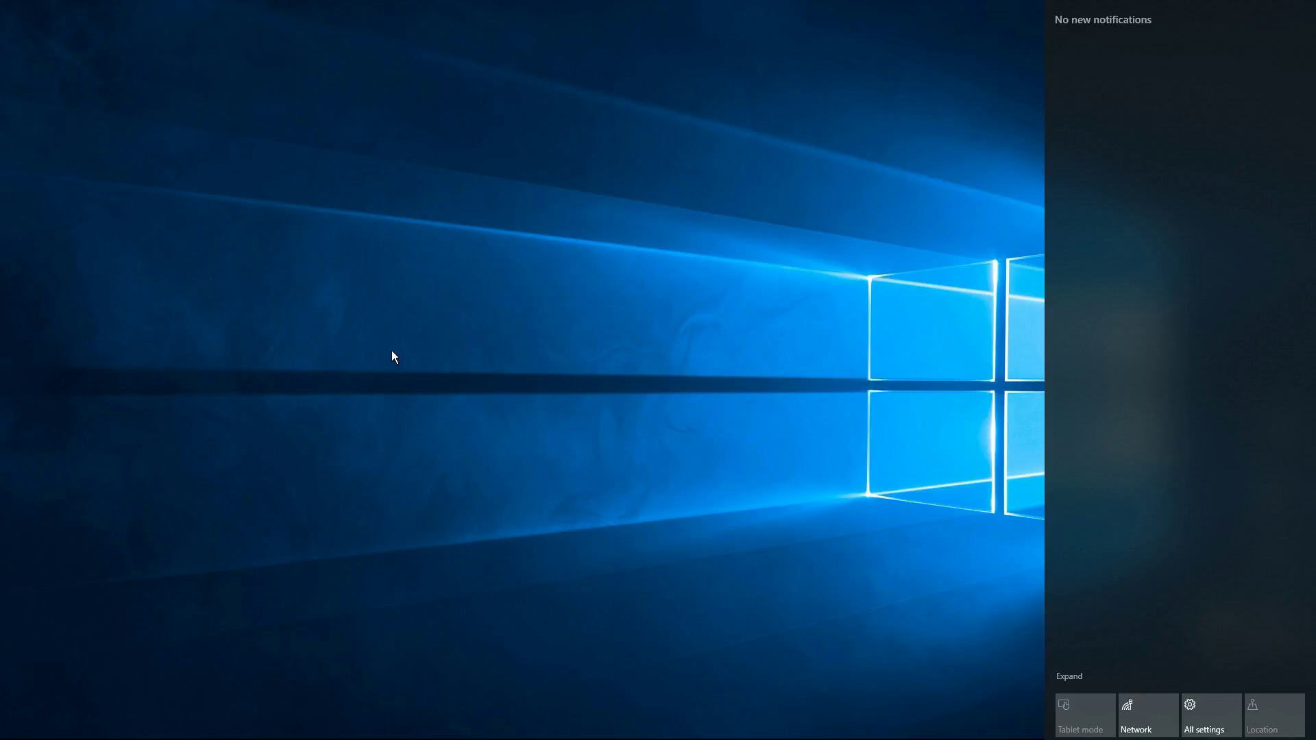
{"action": "left_click", "coordinate": [619, 549]}
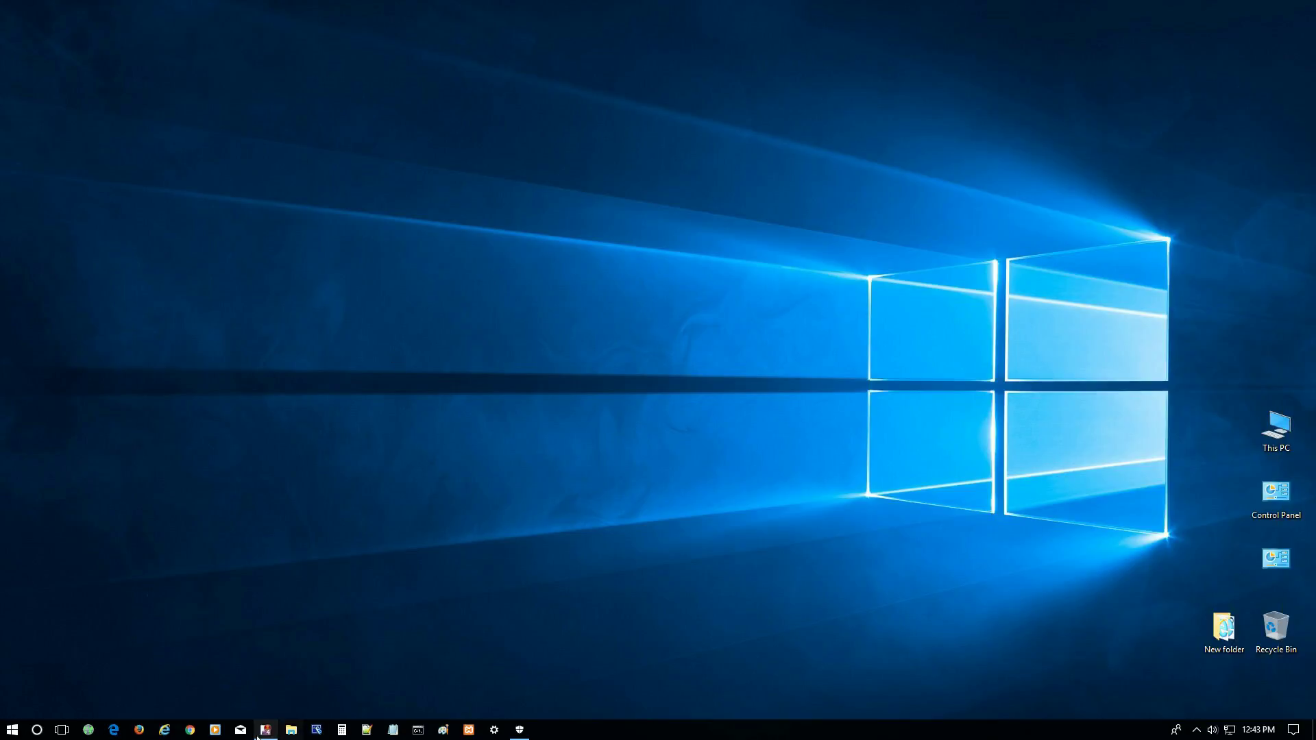
{"action": "left_click", "coordinate": [11, 730]}
Step: Reopen Security Center's Virus & threat protection settings and the Controlled folder access allowed-apps list
{"action": "left_click", "coordinate": [16, 683]}
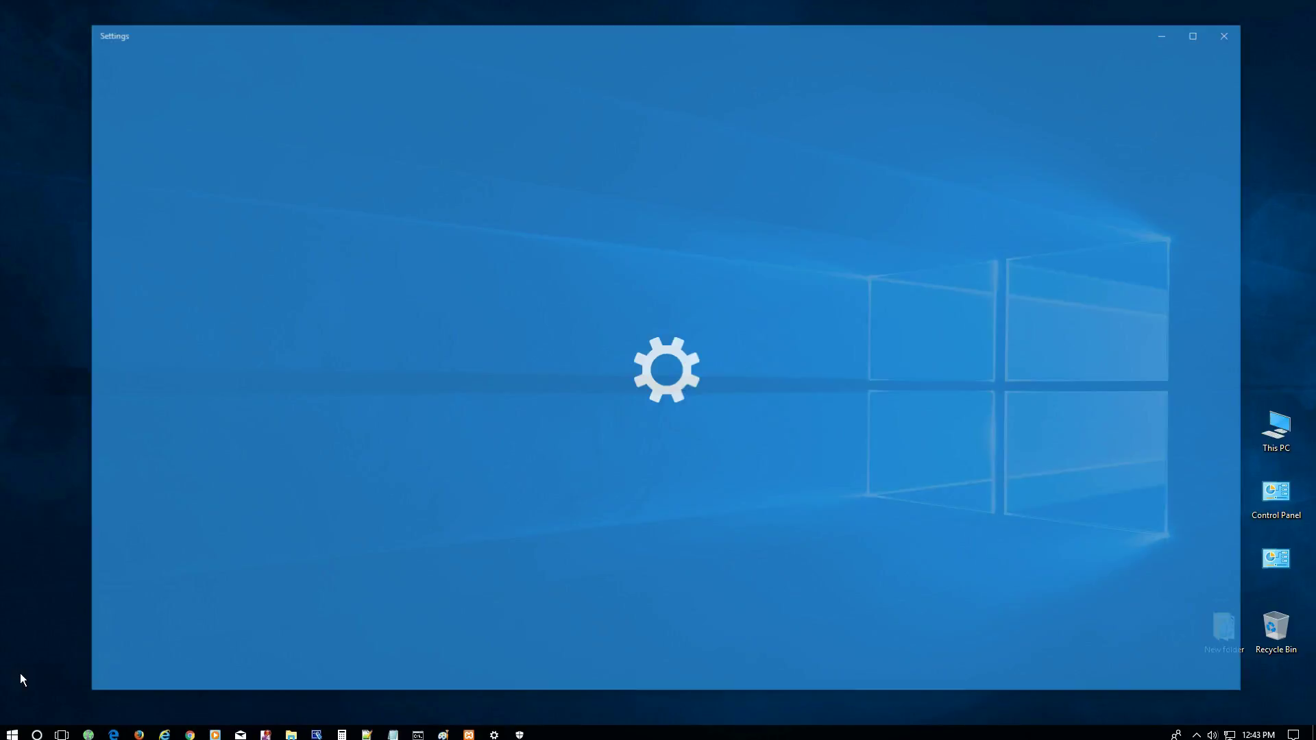
{"action": "left_click", "coordinate": [662, 460]}
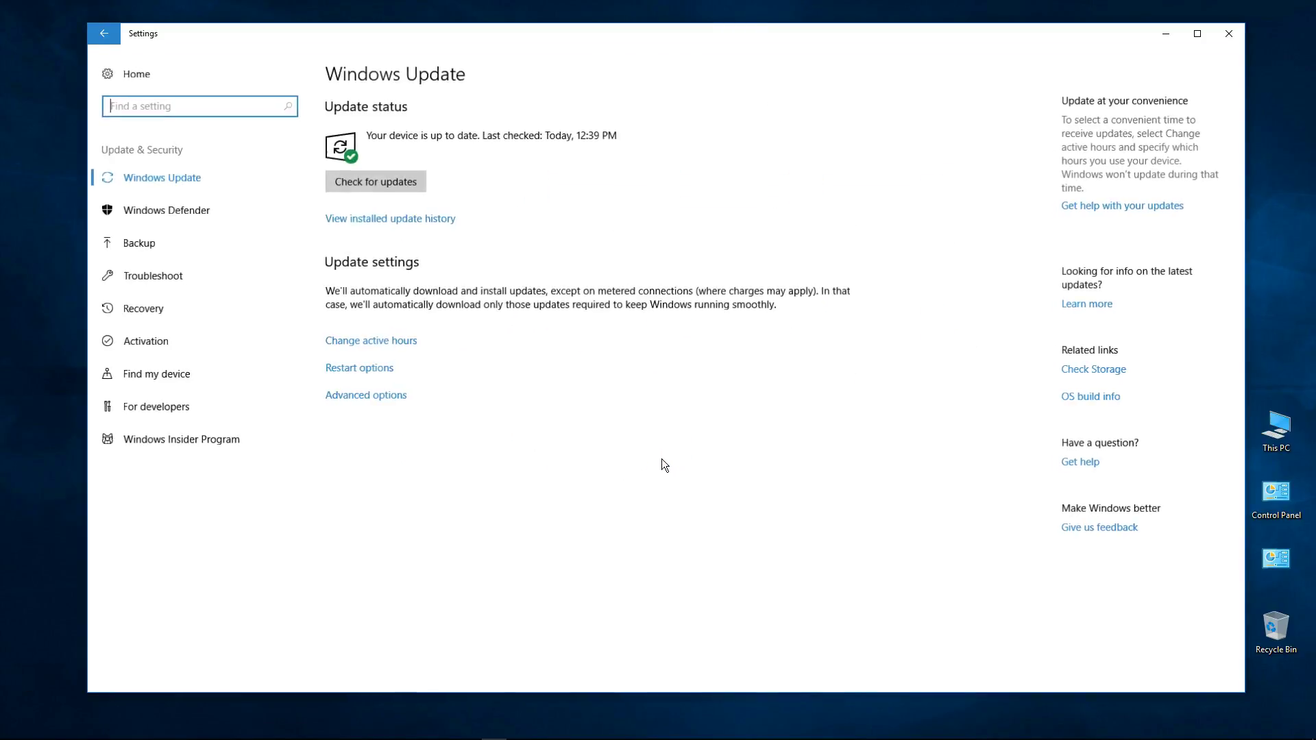
{"action": "left_click", "coordinate": [159, 214]}
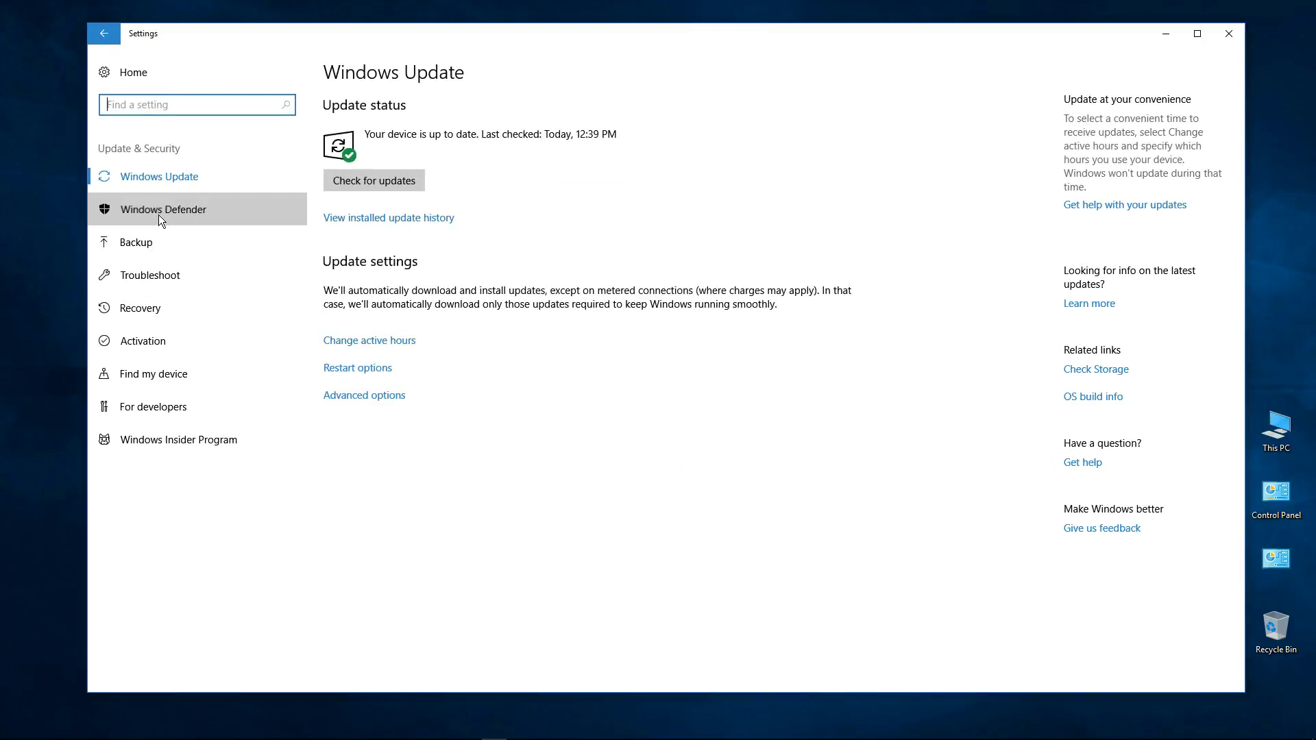
{"action": "left_click", "coordinate": [409, 149]}
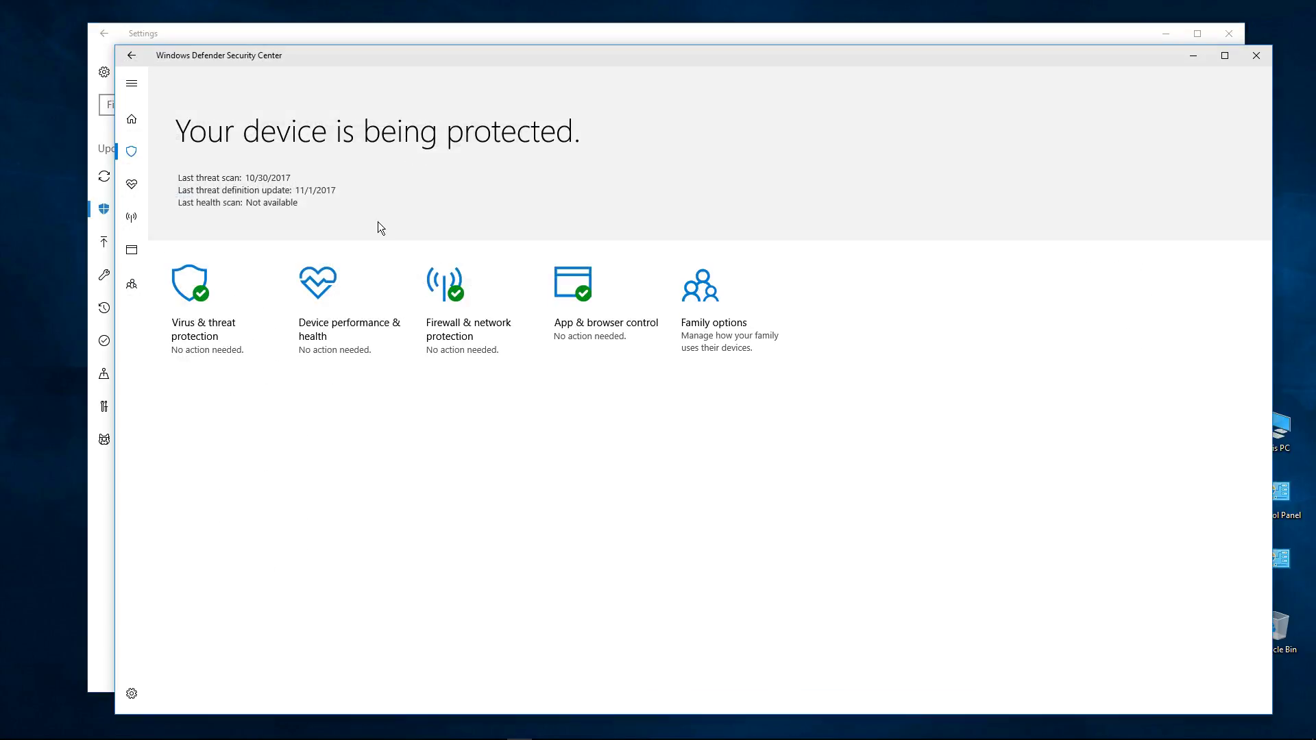
{"action": "left_click", "coordinate": [194, 303]}
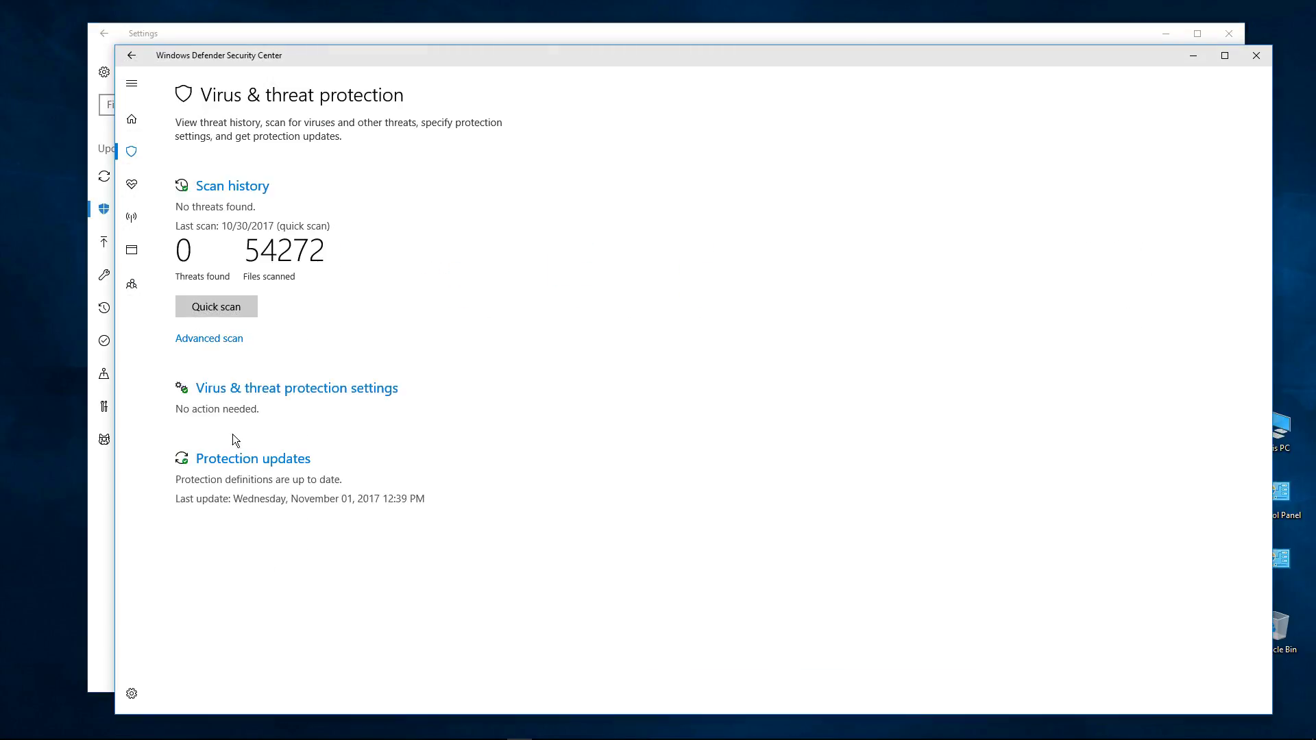
{"action": "left_click", "coordinate": [218, 395]}
{"action": "scroll", "coordinate": [219, 393], "scroll_direction": "down", "scroll_amount": 8}
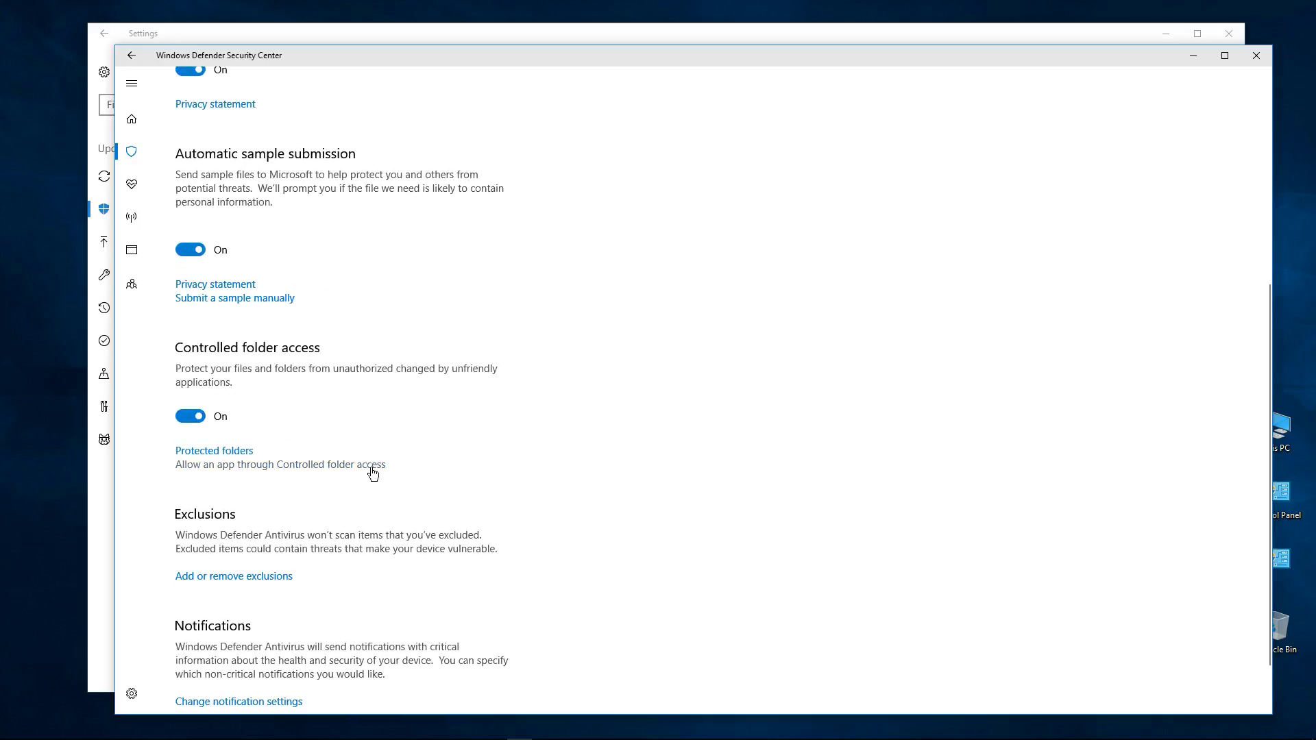
{"action": "left_click", "coordinate": [309, 465]}
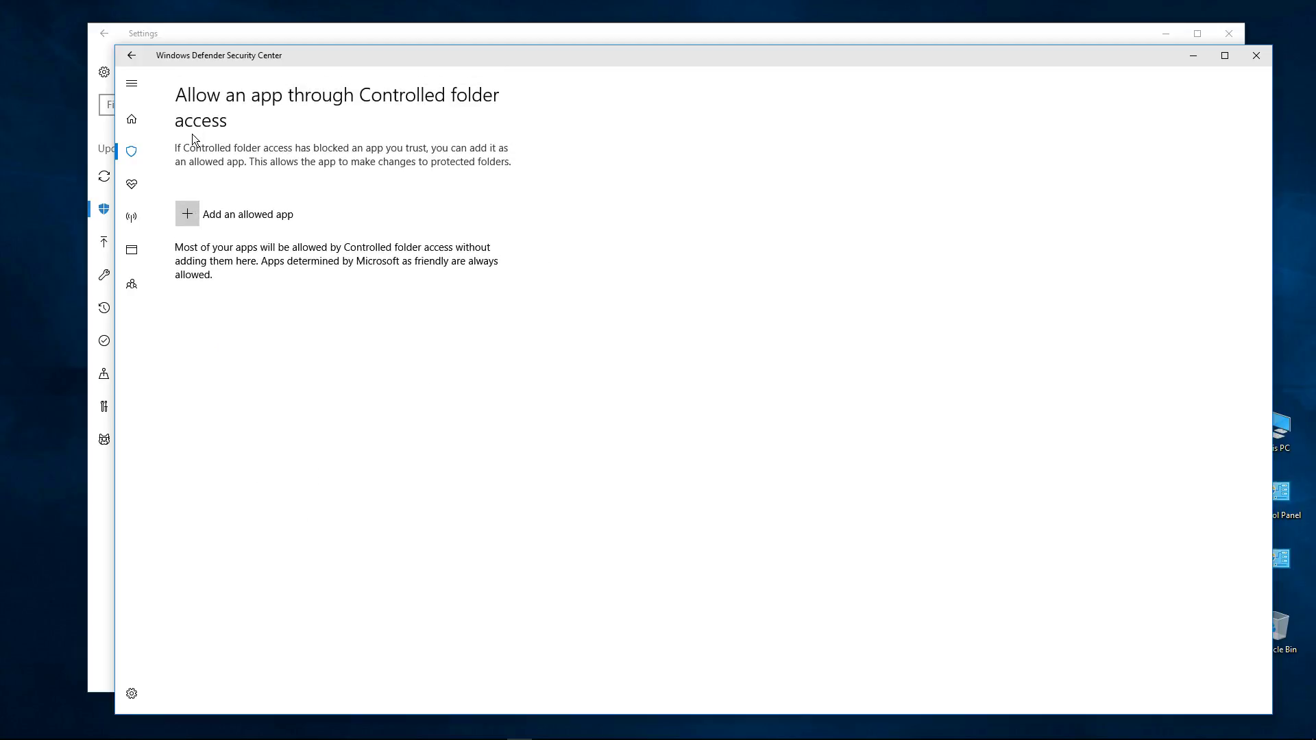
Step: Allow soffice.bin from C:\Program Files (x86)\OpenOffice 4\program through Controlled folder access
{"action": "left_click", "coordinate": [188, 214]}
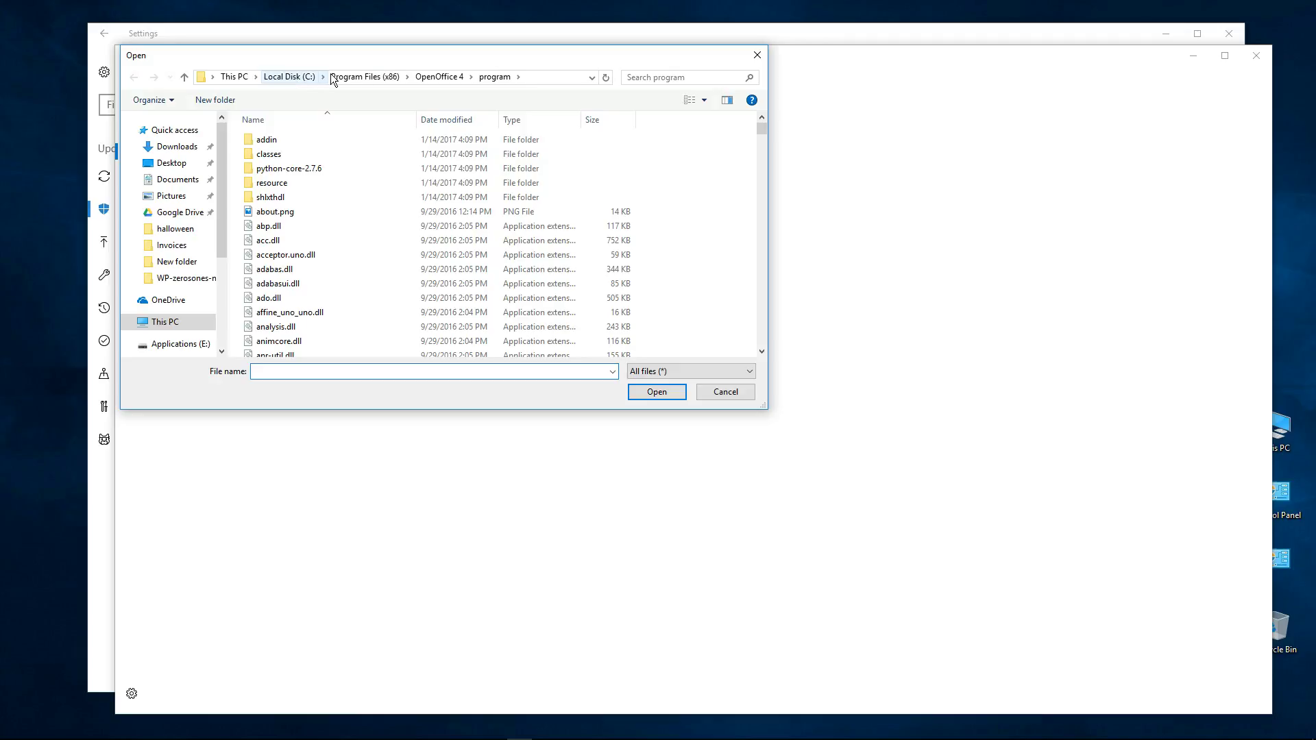
{"action": "left_click", "coordinate": [364, 77]}
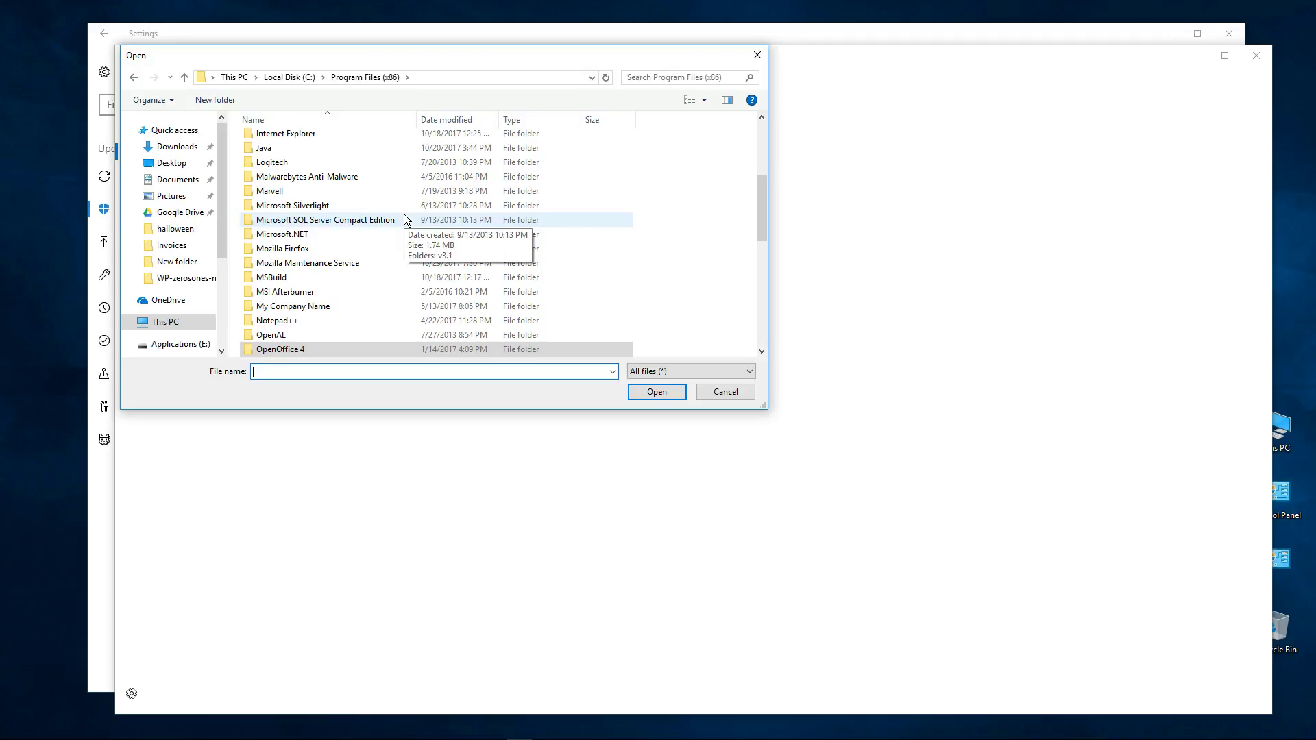
{"action": "scroll", "coordinate": [404, 220], "scroll_direction": "down", "scroll_amount": 3}
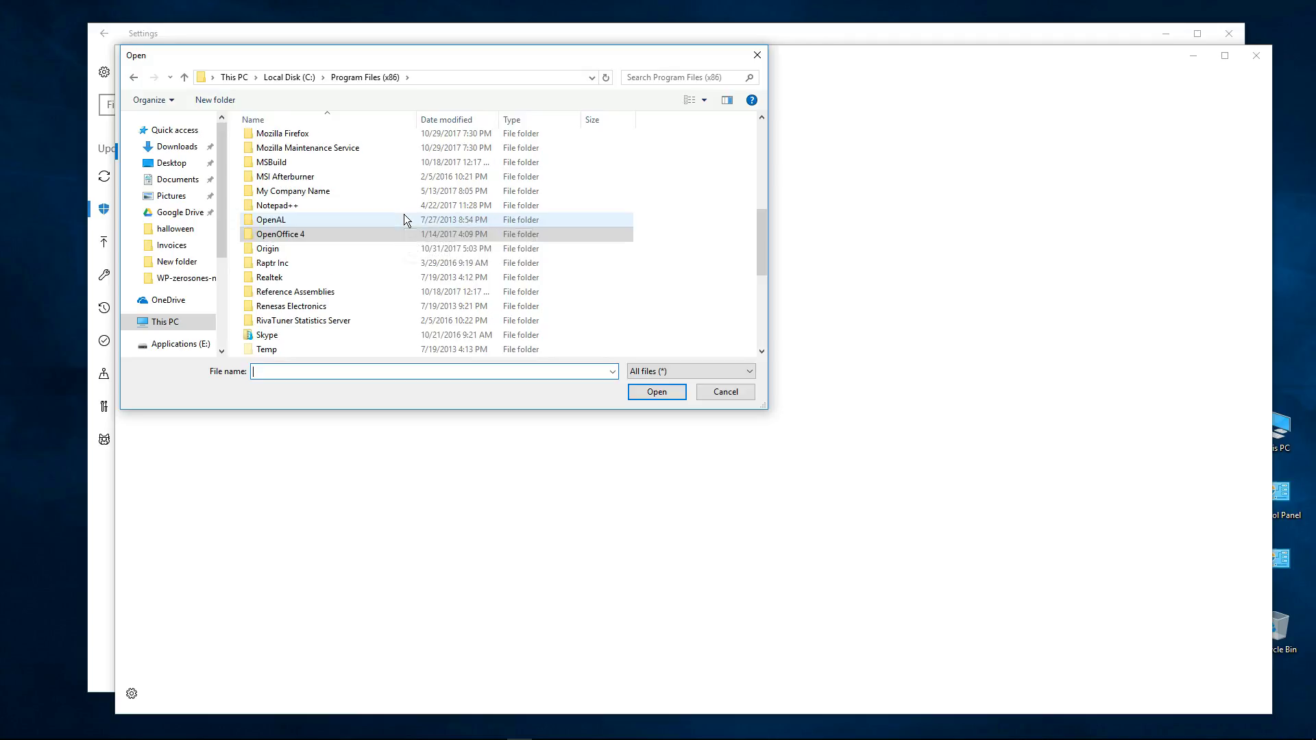
{"action": "double_click", "coordinate": [279, 235]}
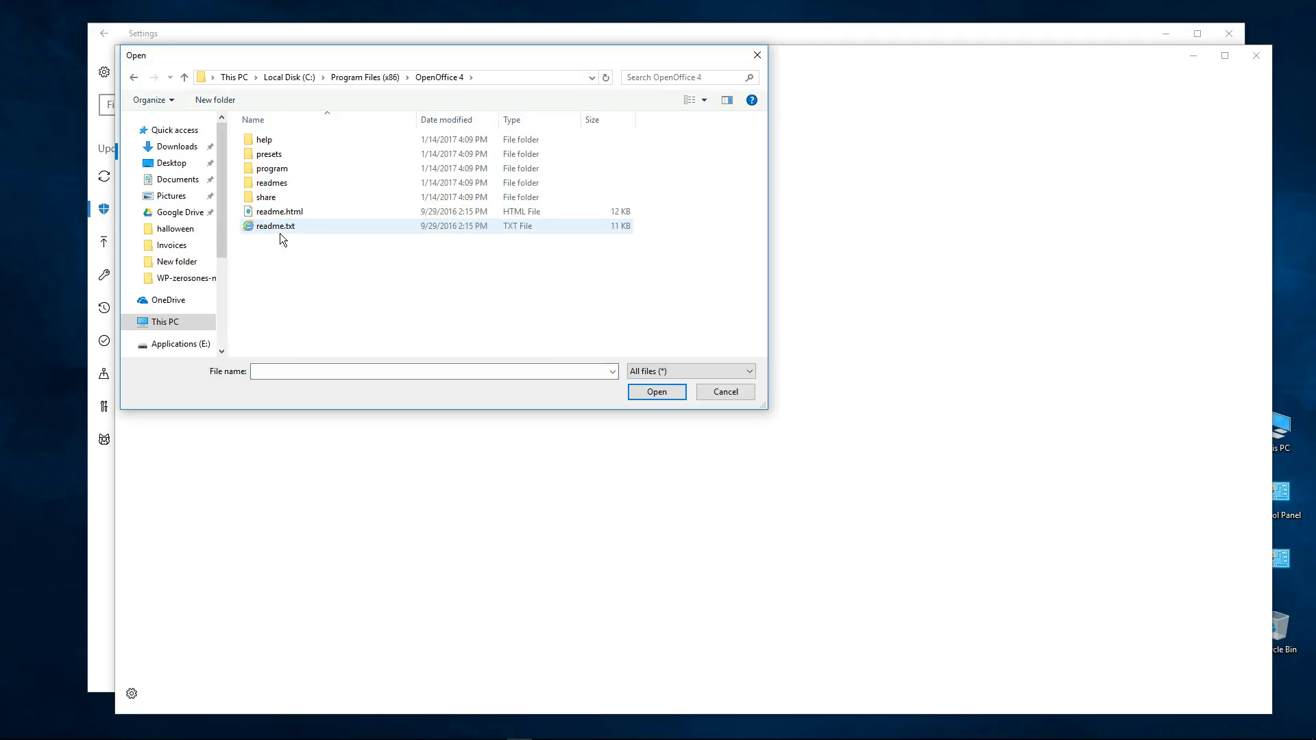
{"action": "double_click", "coordinate": [279, 170]}
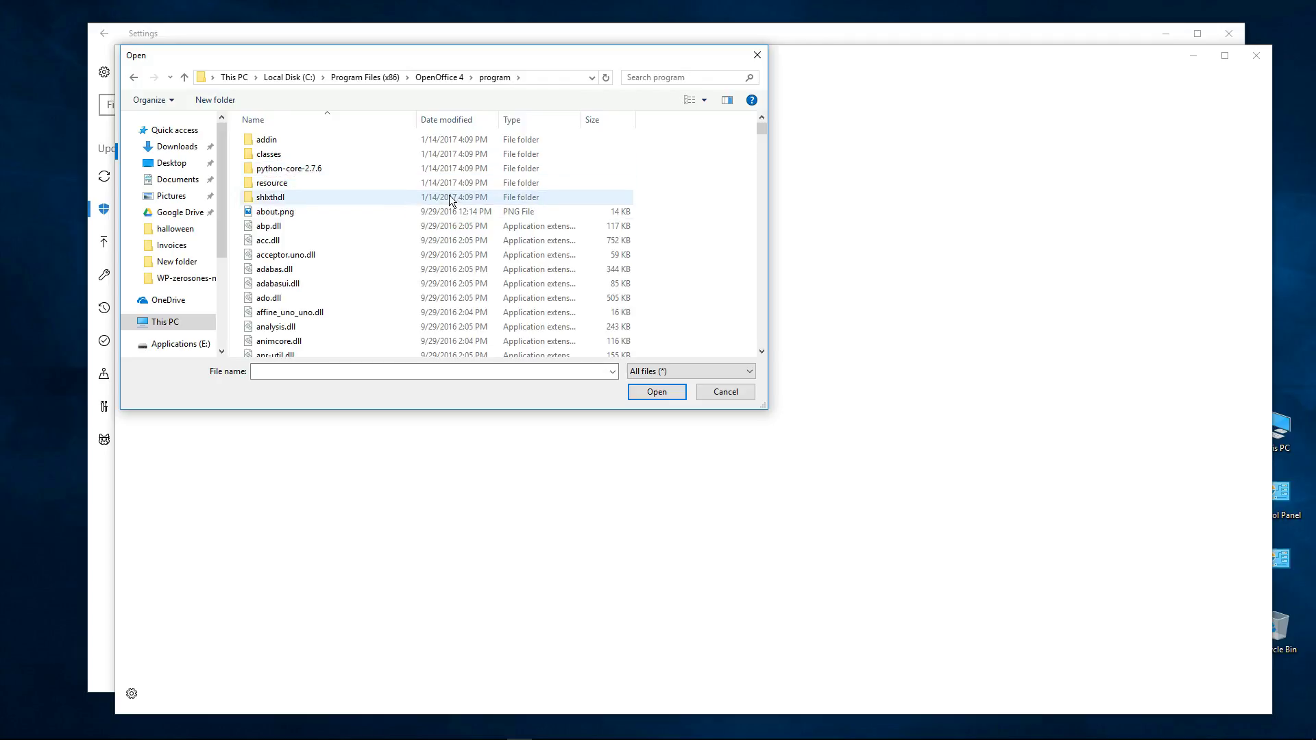
{"action": "scroll", "coordinate": [440, 222], "scroll_direction": "down", "scroll_amount": 3}
{"action": "scroll", "coordinate": [442, 223], "scroll_direction": "down", "scroll_amount": 20}
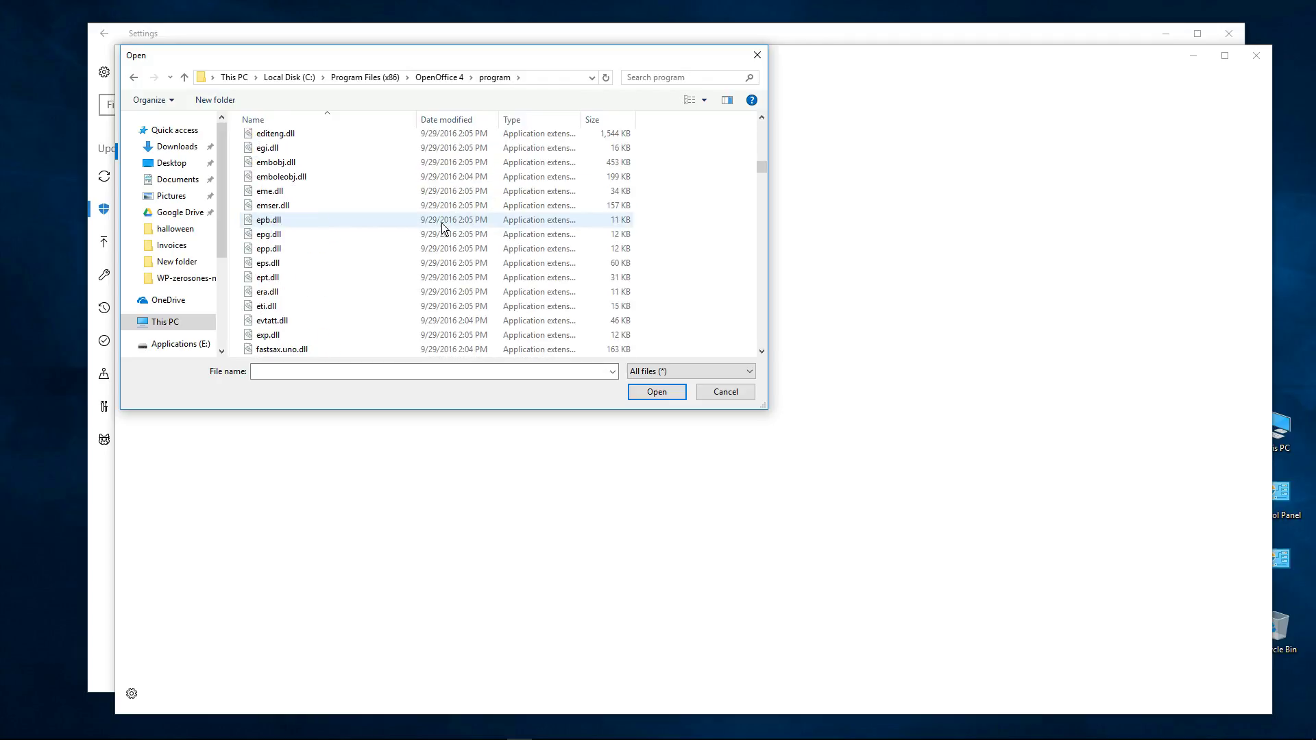
{"action": "scroll", "coordinate": [442, 223], "scroll_direction": "down", "scroll_amount": 20}
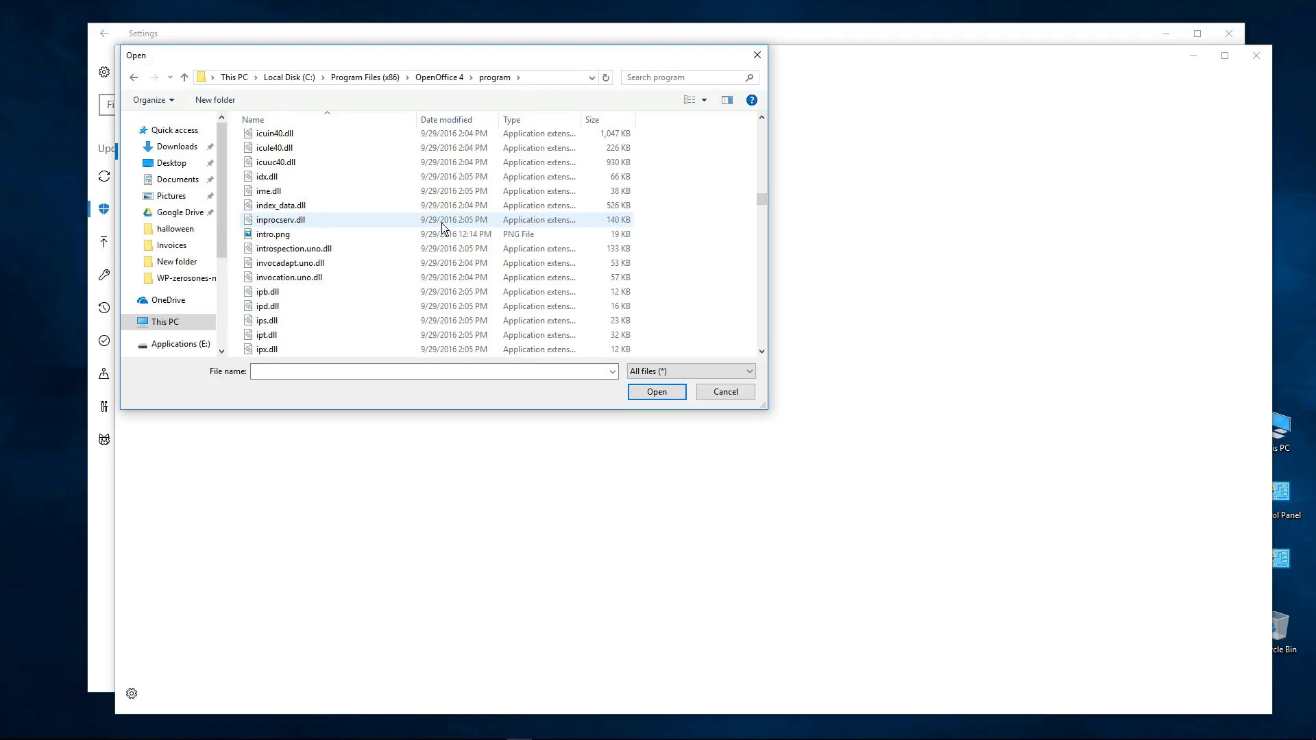
{"action": "scroll", "coordinate": [442, 224], "scroll_direction": "down", "scroll_amount": 20}
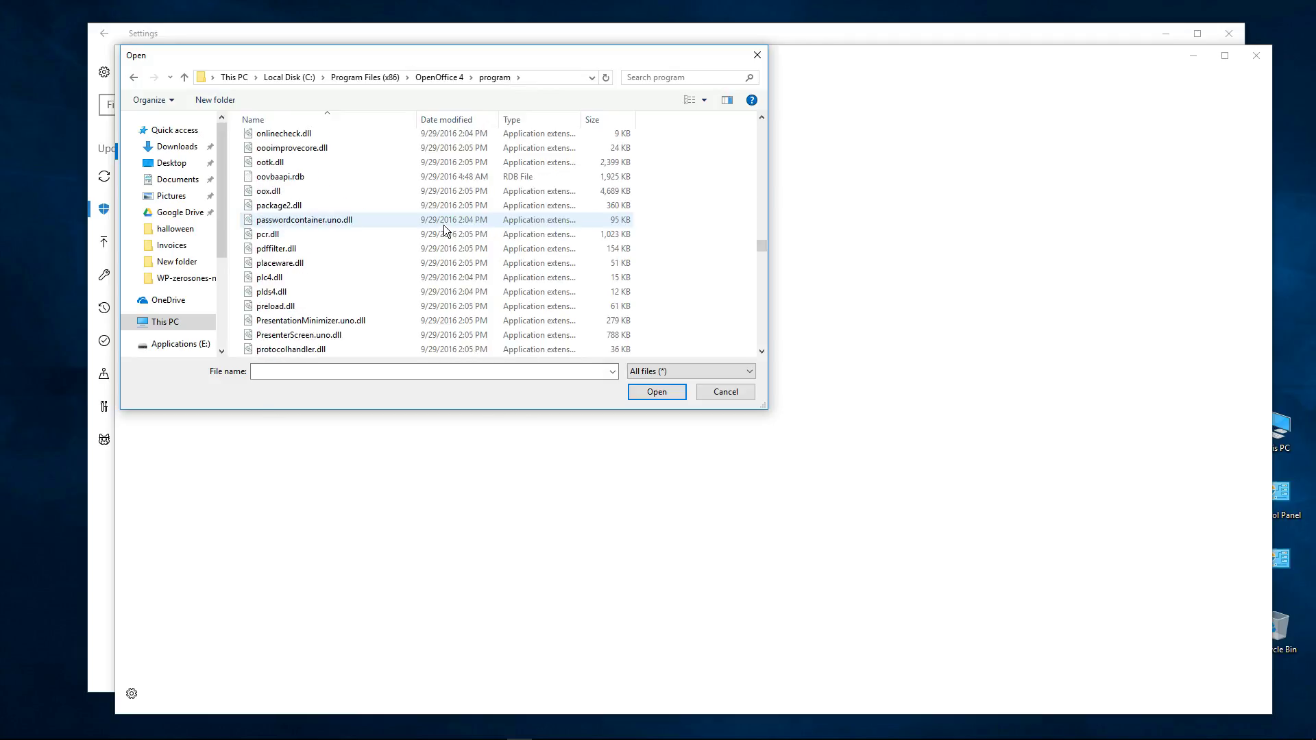
{"action": "scroll", "coordinate": [442, 225], "scroll_direction": "down", "scroll_amount": 6}
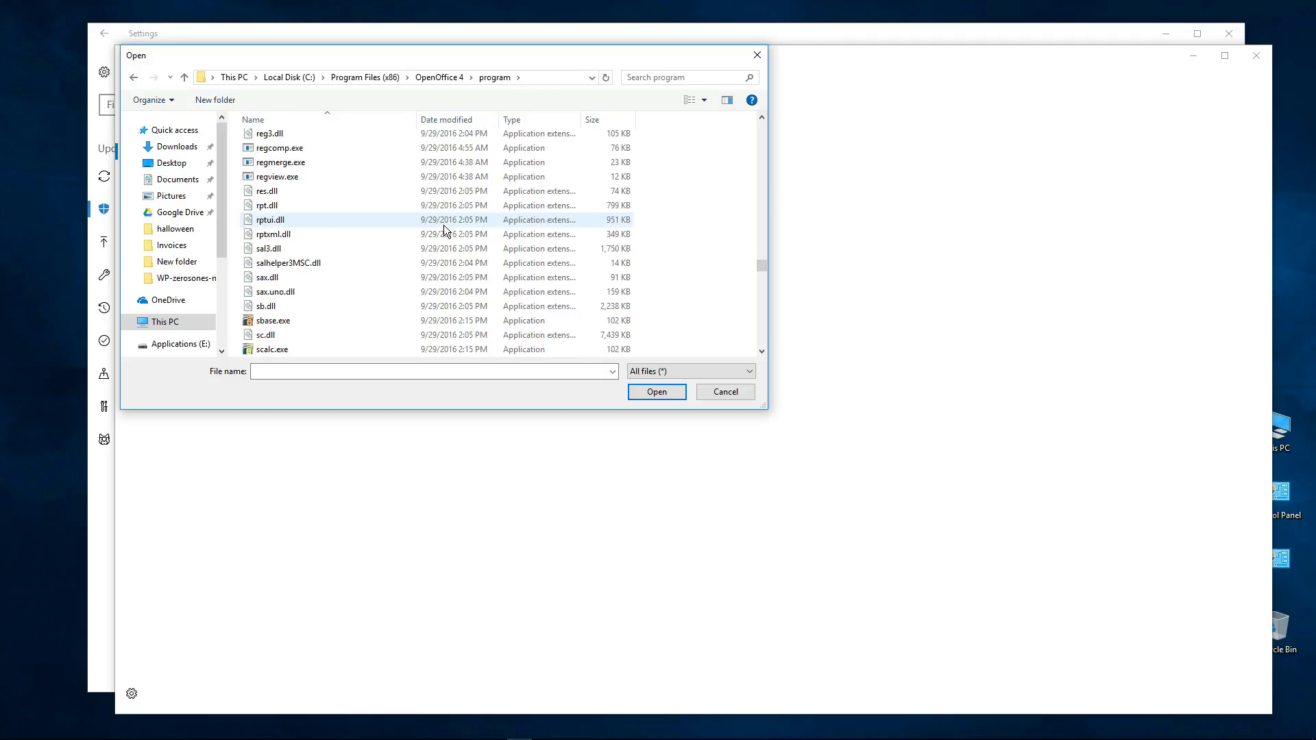
{"action": "scroll", "coordinate": [443, 225], "scroll_direction": "down", "scroll_amount": 5}
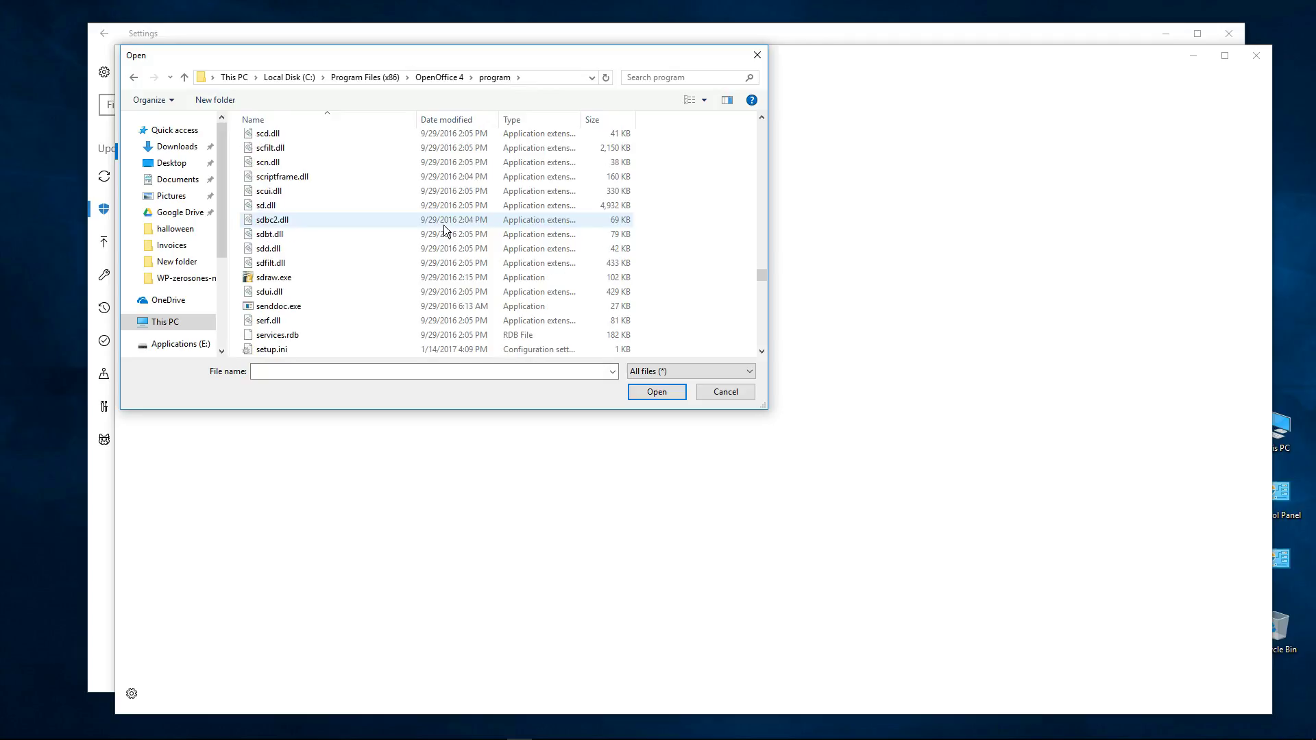
{"action": "scroll", "coordinate": [443, 224], "scroll_direction": "down", "scroll_amount": 6}
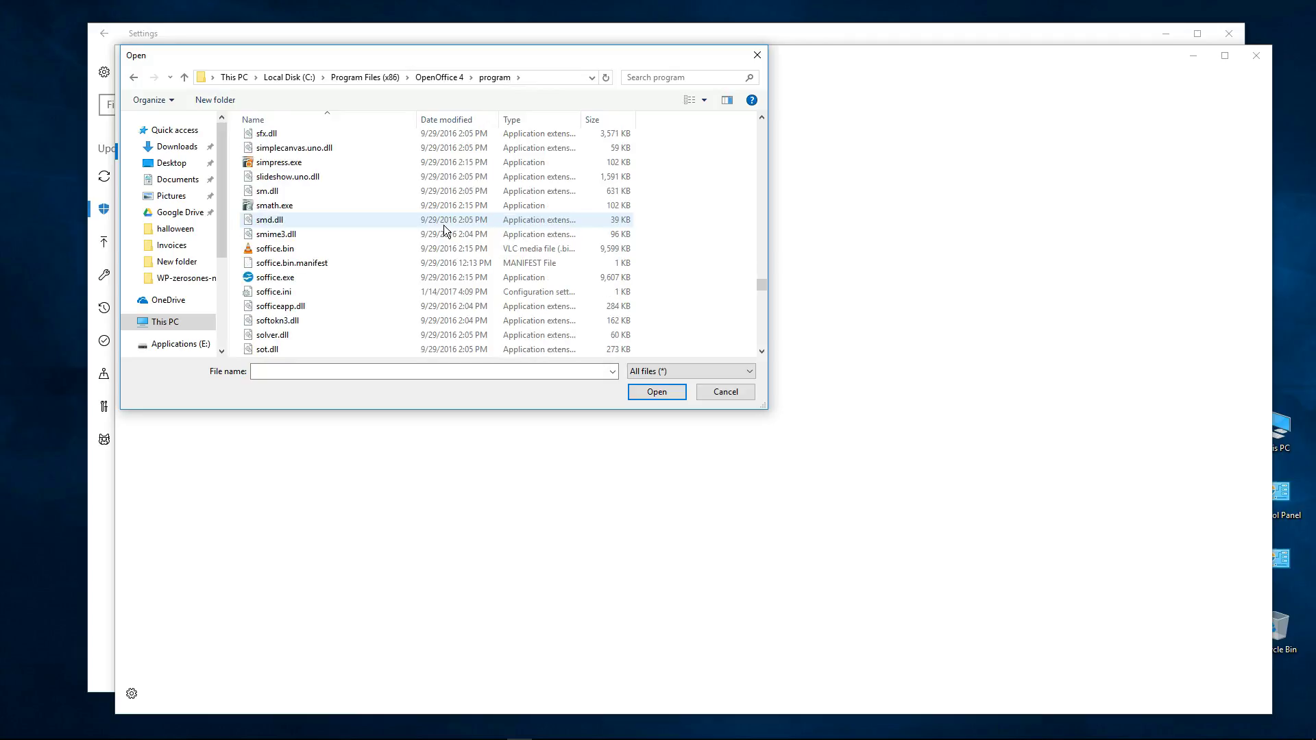
{"action": "left_click", "coordinate": [267, 251]}
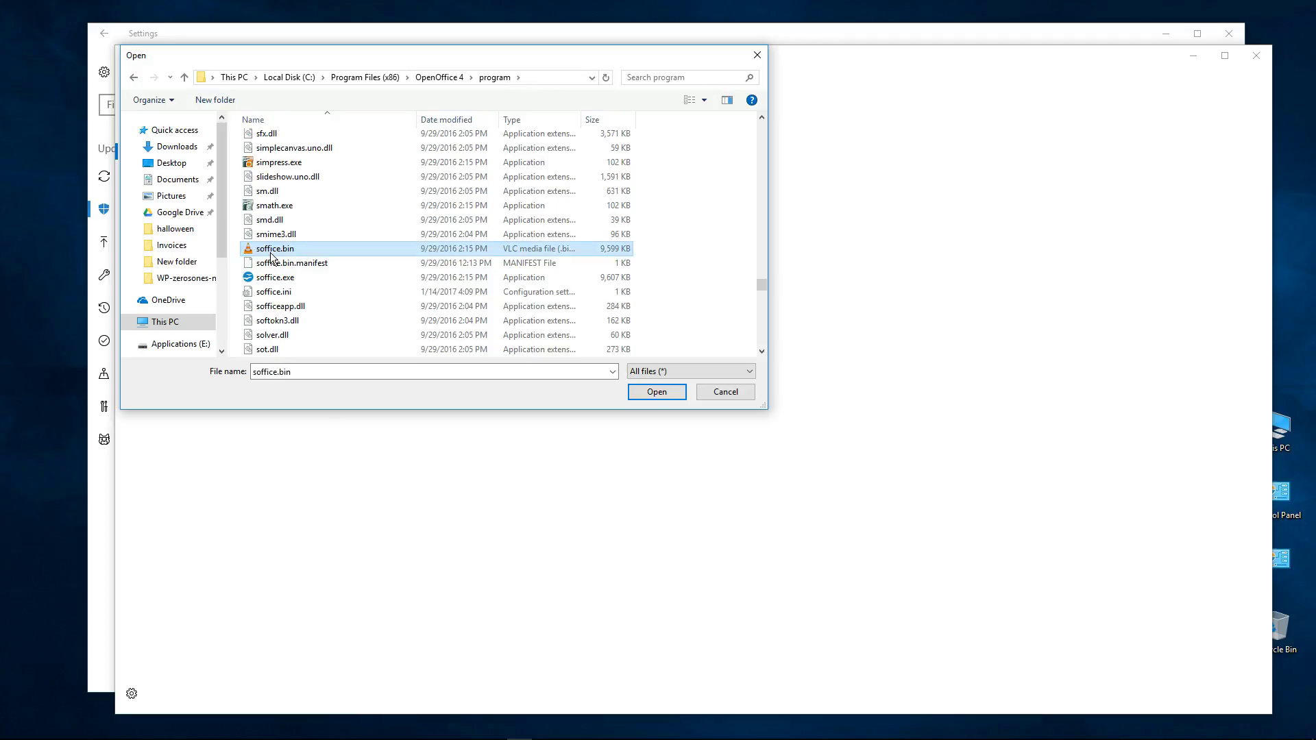
{"action": "left_click", "coordinate": [656, 392]}
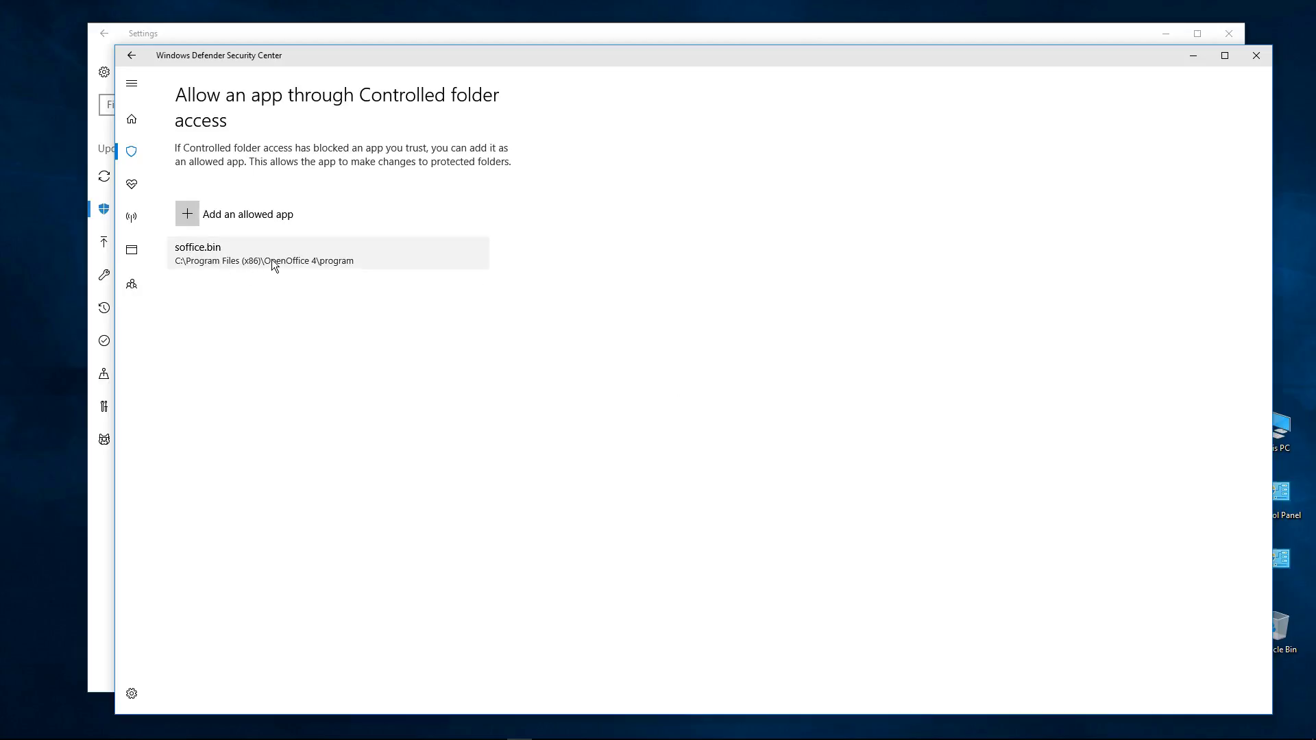
Step: Close Security Center and Settings, then open Documents > Consulting > 01 Forms > 01 Invoice Template.odt
{"action": "left_click", "coordinate": [1257, 58]}
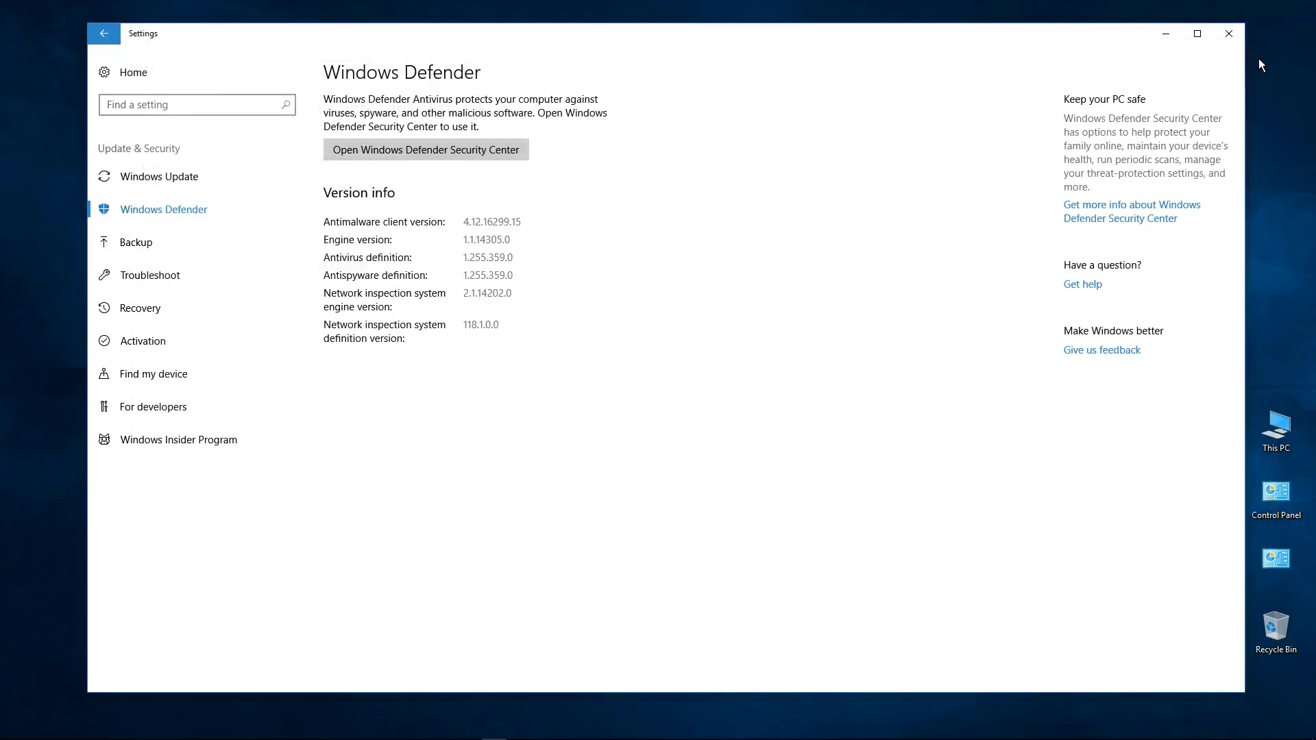
{"action": "left_click", "coordinate": [1239, 38]}
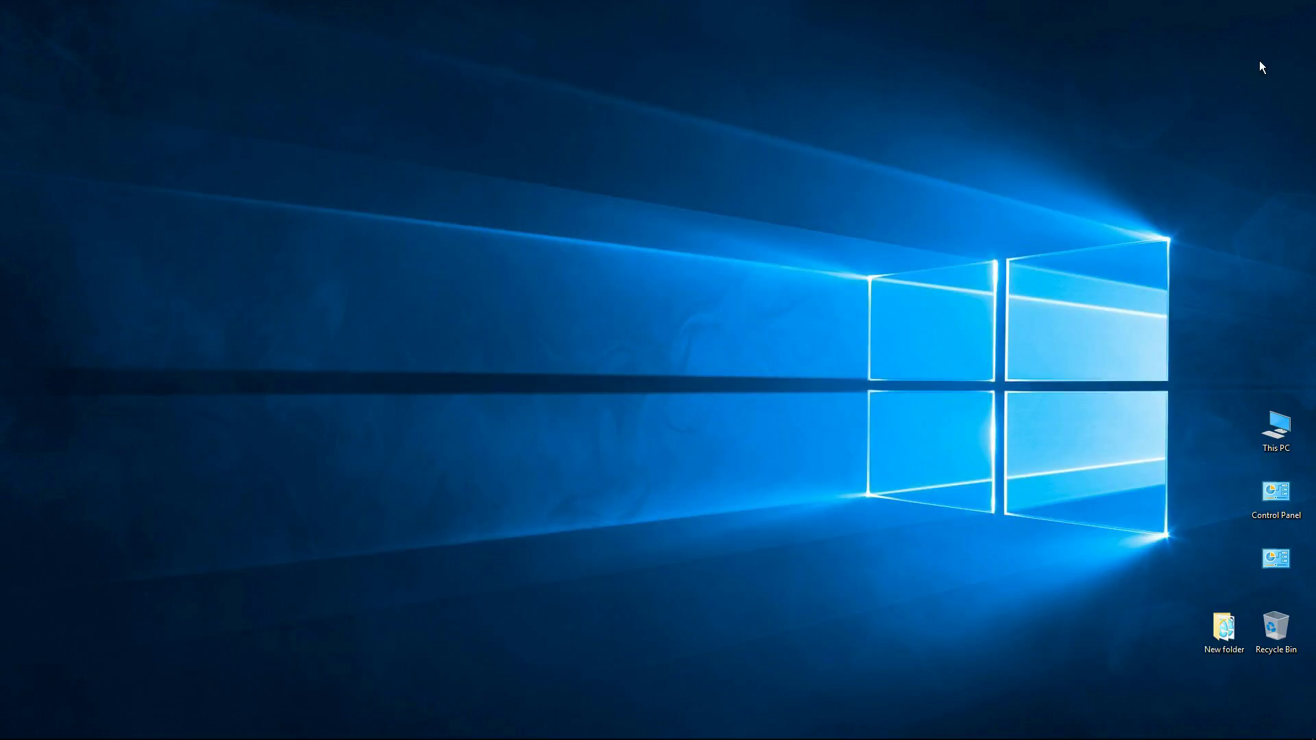
{"action": "double_click", "coordinate": [1275, 438]}
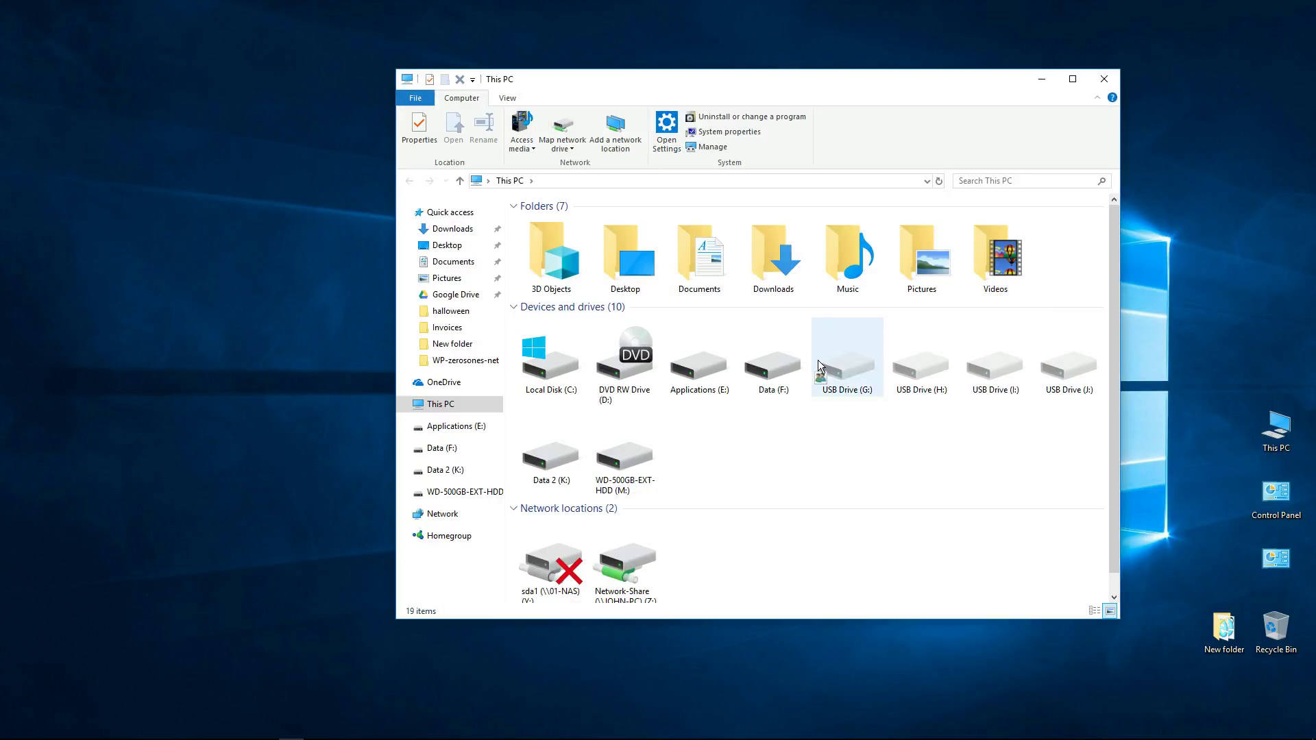
{"action": "double_click", "coordinate": [688, 257]}
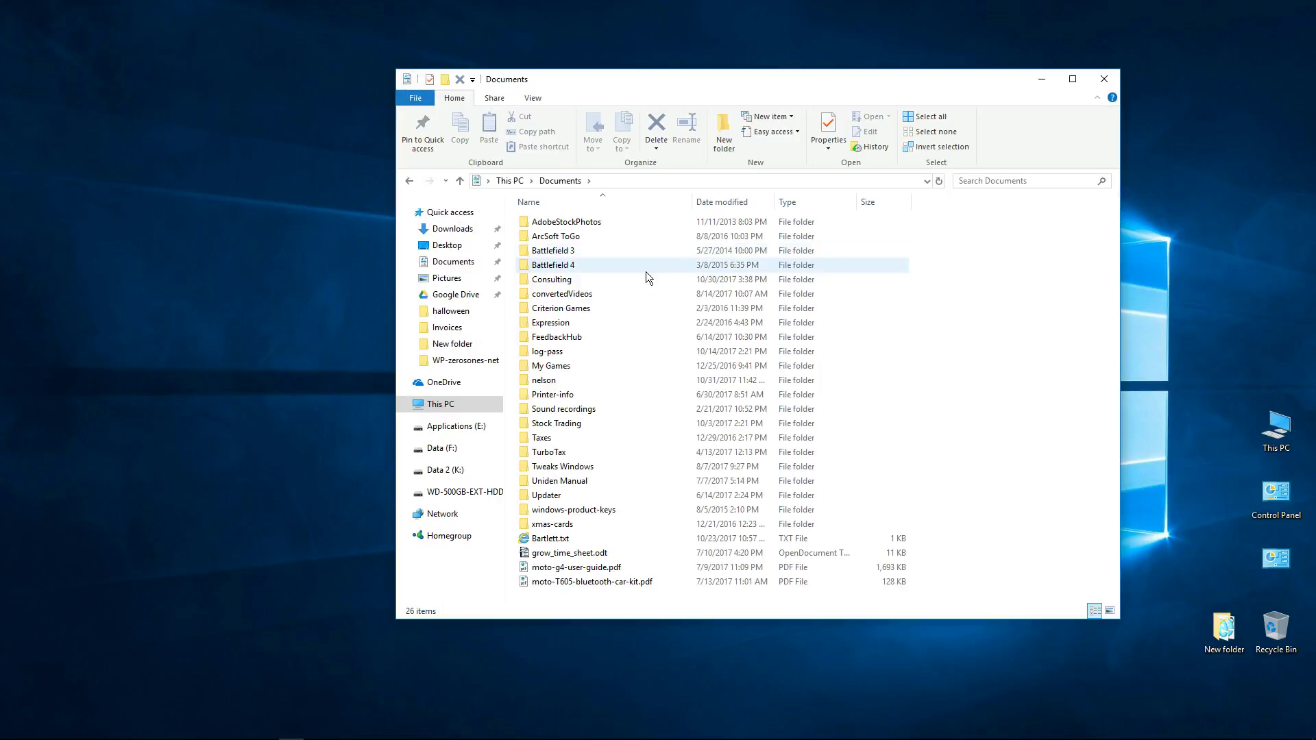
{"action": "double_click", "coordinate": [645, 279]}
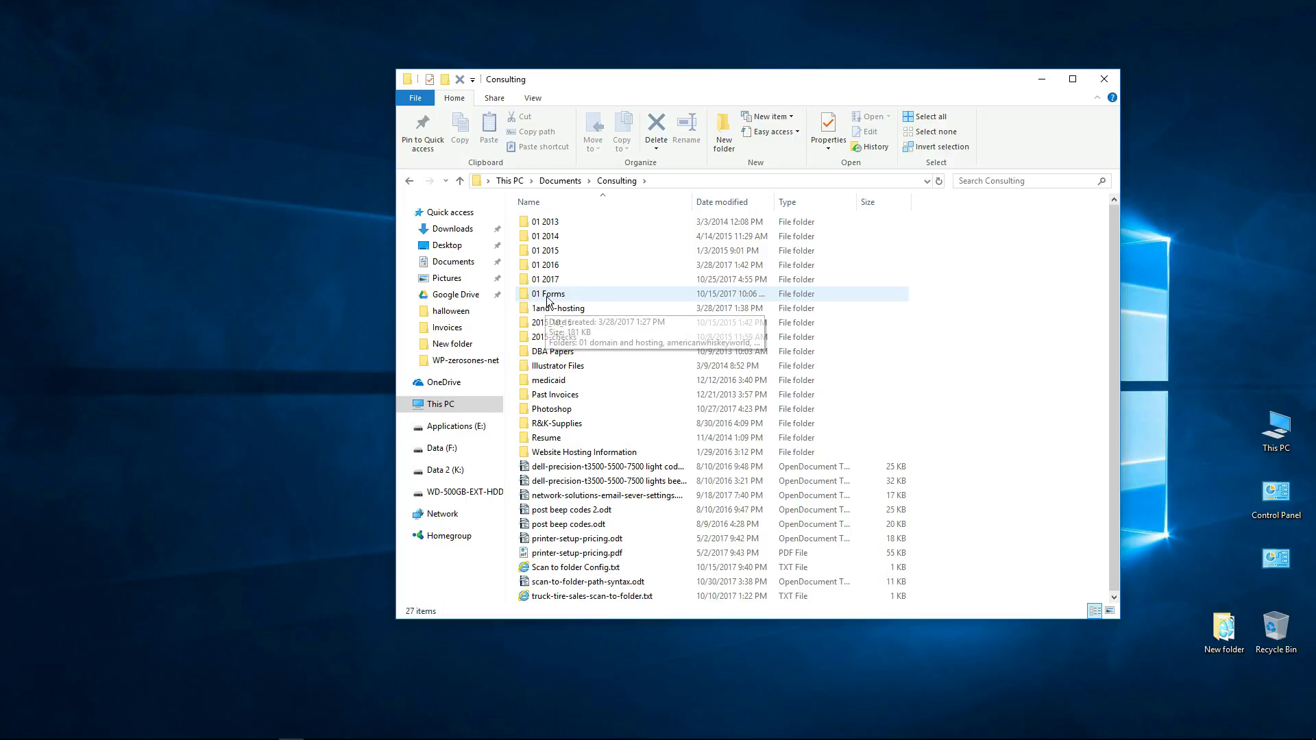
{"action": "double_click", "coordinate": [548, 295]}
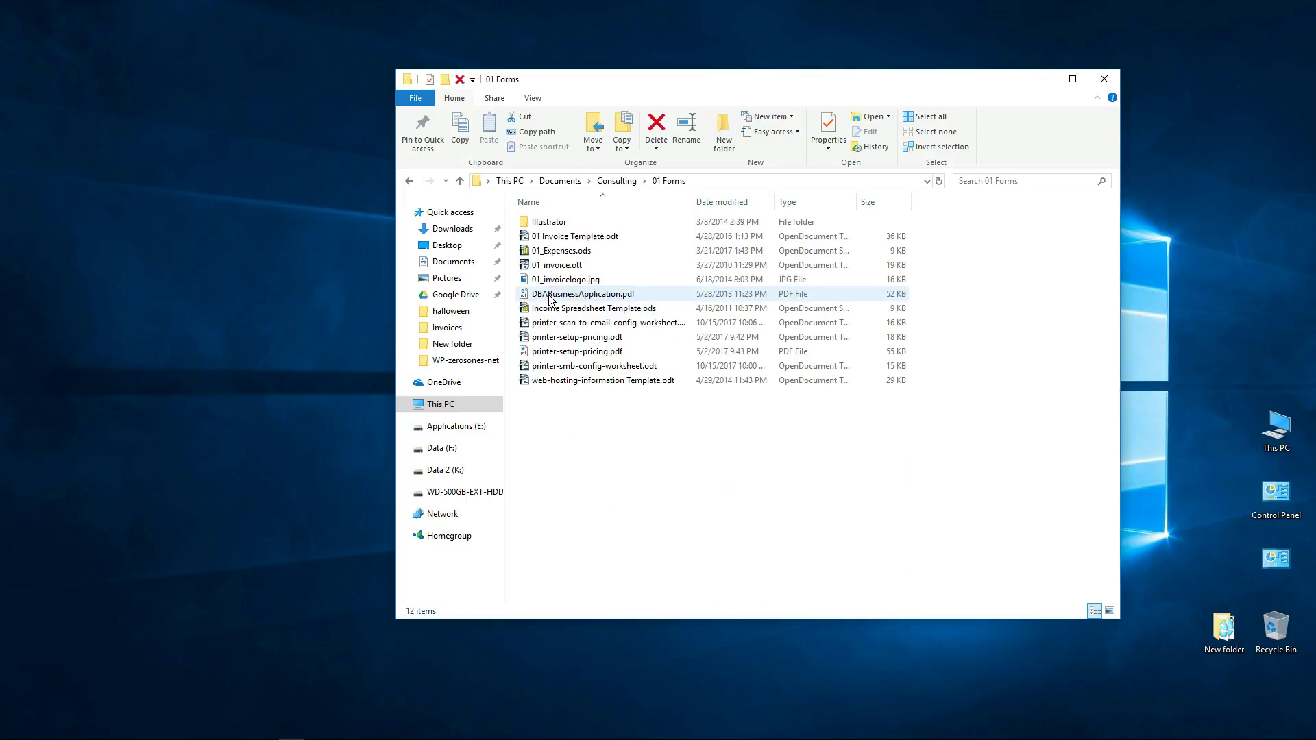
{"action": "double_click", "coordinate": [590, 237]}
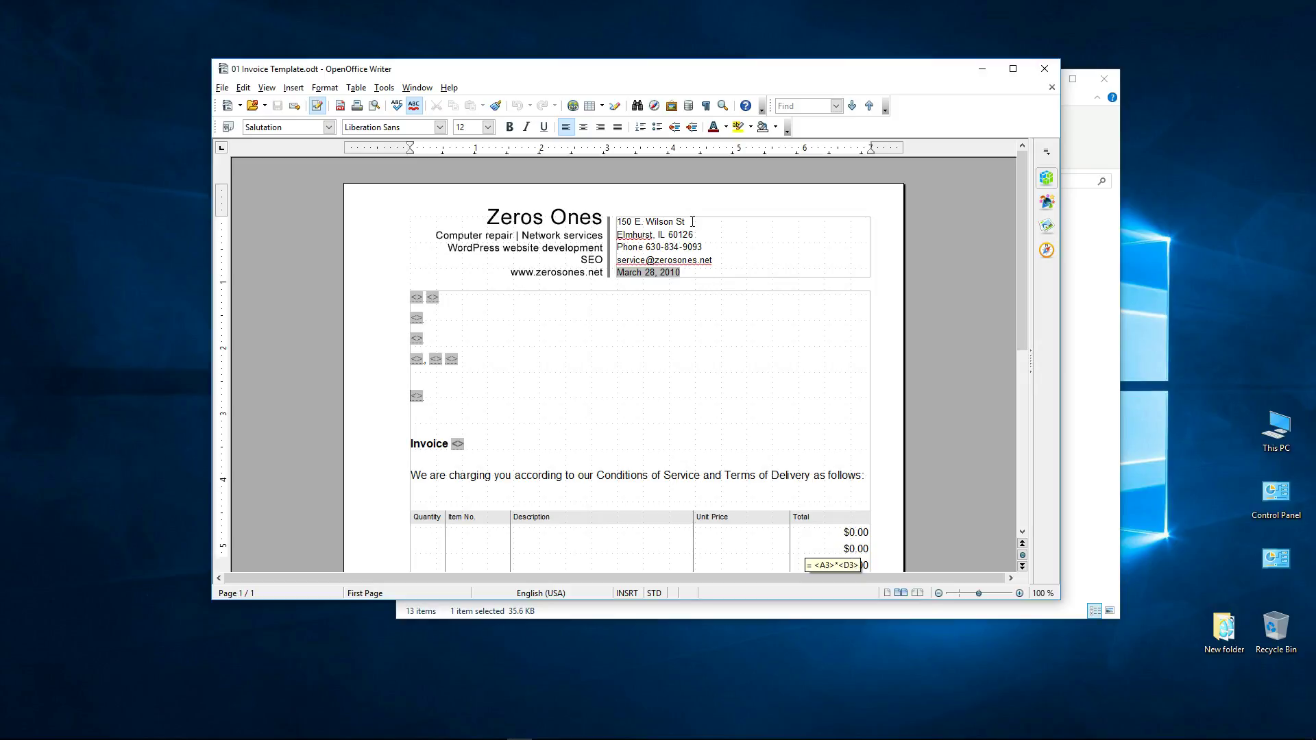
Step: Edit the header street address to 150 E. Wilson St, save the template, and close Writer
{"action": "left_click", "coordinate": [741, 230]}
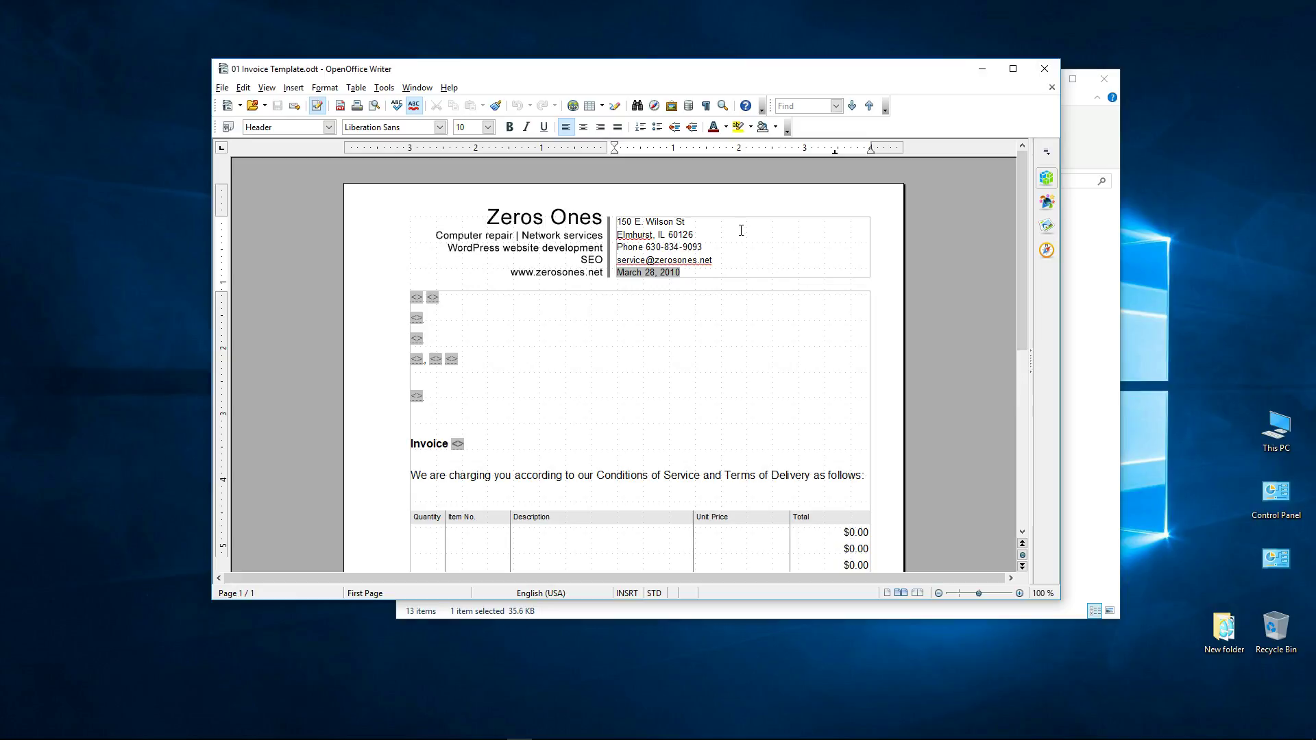
{"action": "key", "text": "BackSpace"}
{"action": "left_click", "coordinate": [278, 108]}
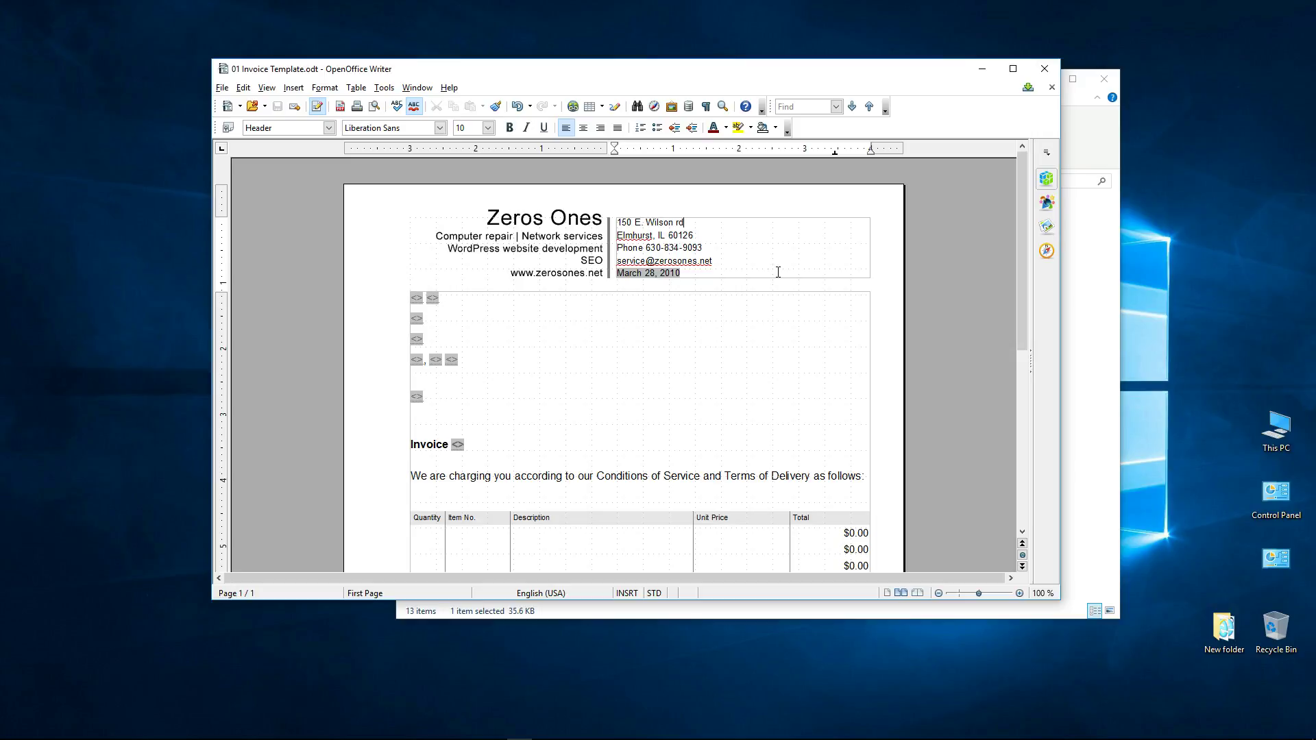
{"action": "key", "text": "BackSpace"}
{"action": "left_click", "coordinate": [277, 106]}
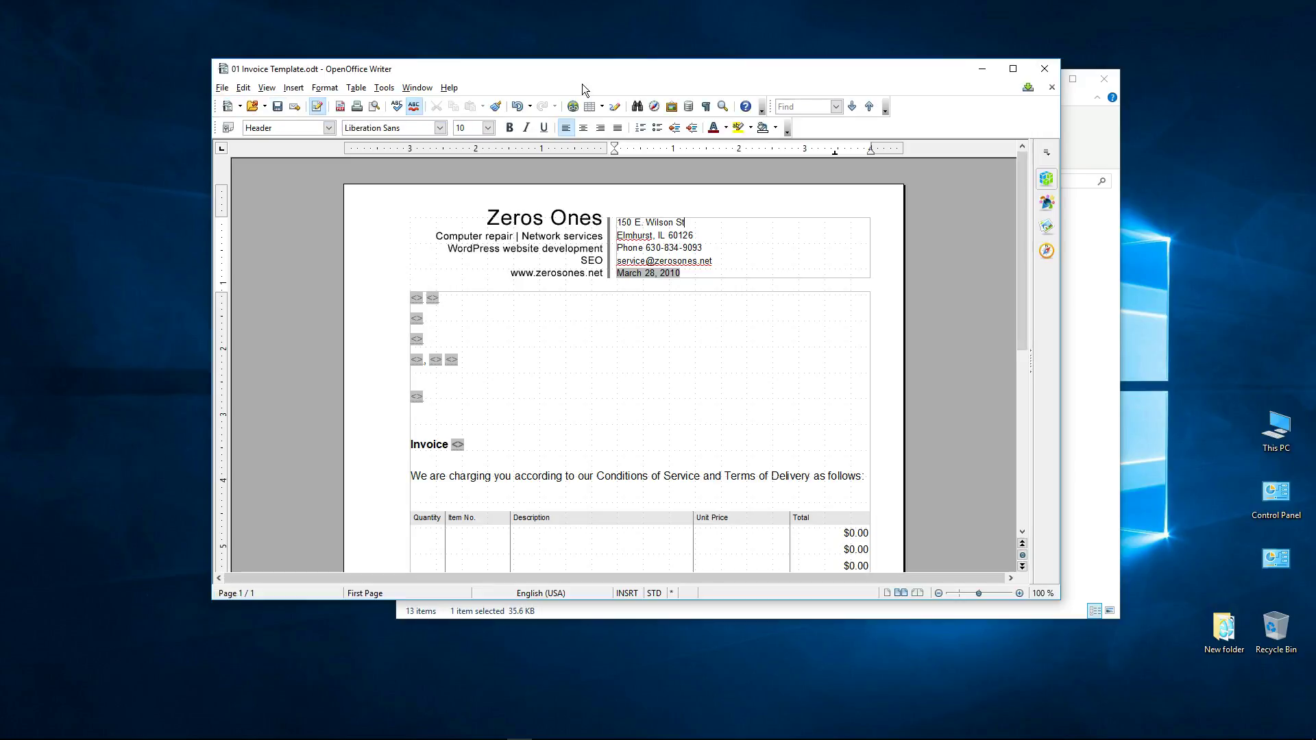
{"action": "left_click", "coordinate": [1057, 72]}
Step: Close Explorer and reopen Security Center's Virus & threat protection settings to the Protected folders list
{"action": "left_click", "coordinate": [1108, 82]}
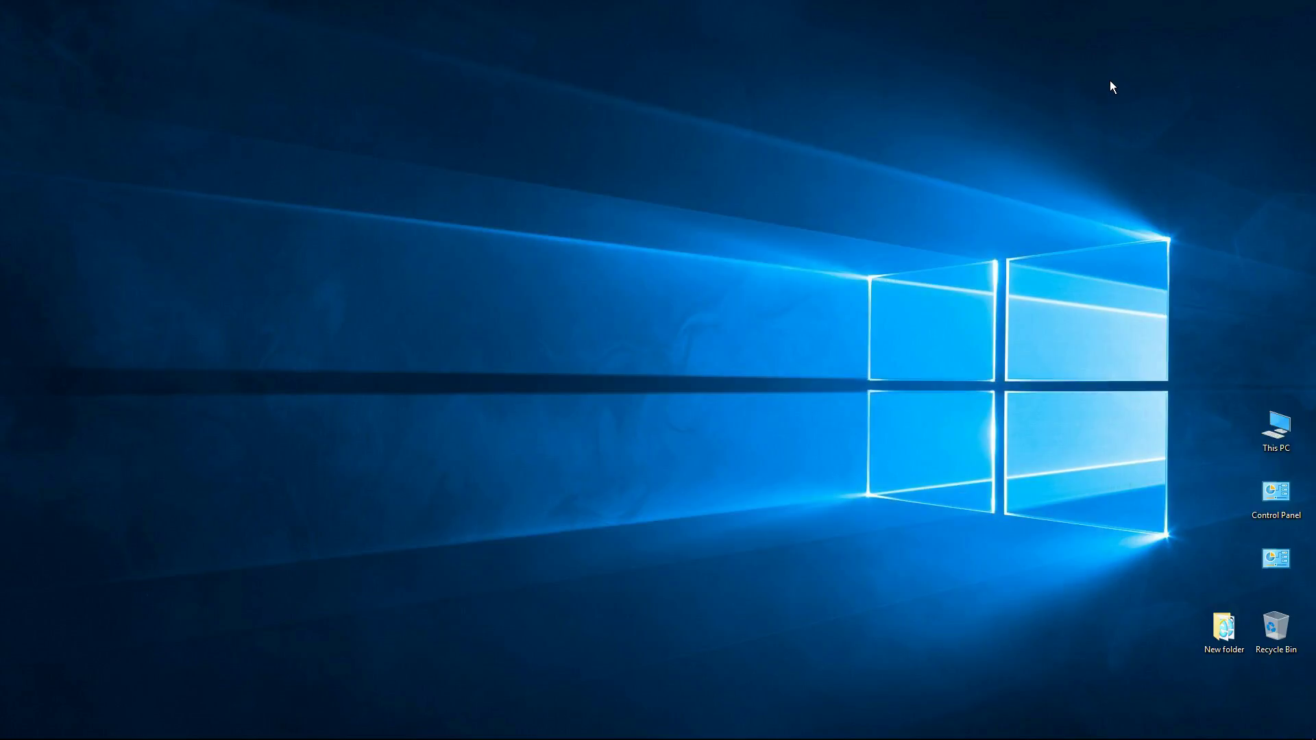
{"action": "mouse_move", "coordinate": [280, 737]}
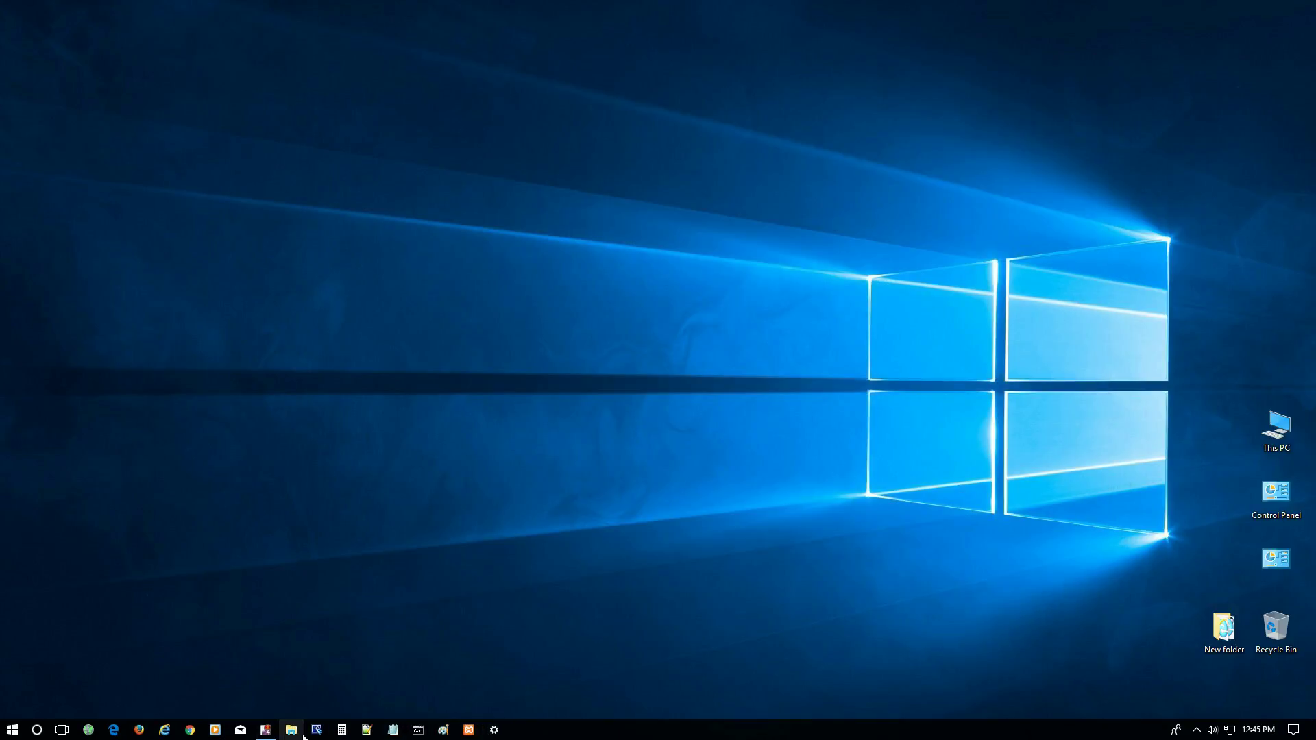
{"action": "left_click", "coordinate": [494, 730]}
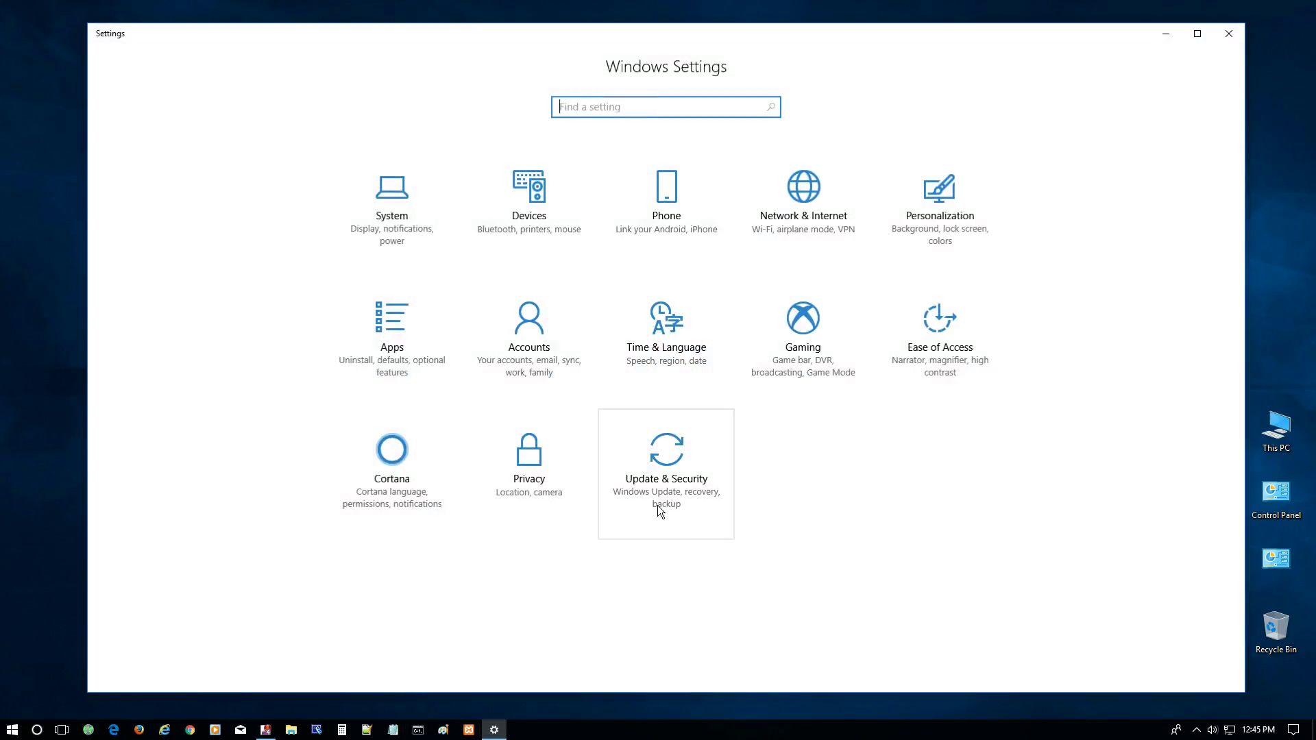
{"action": "left_click", "coordinate": [663, 458]}
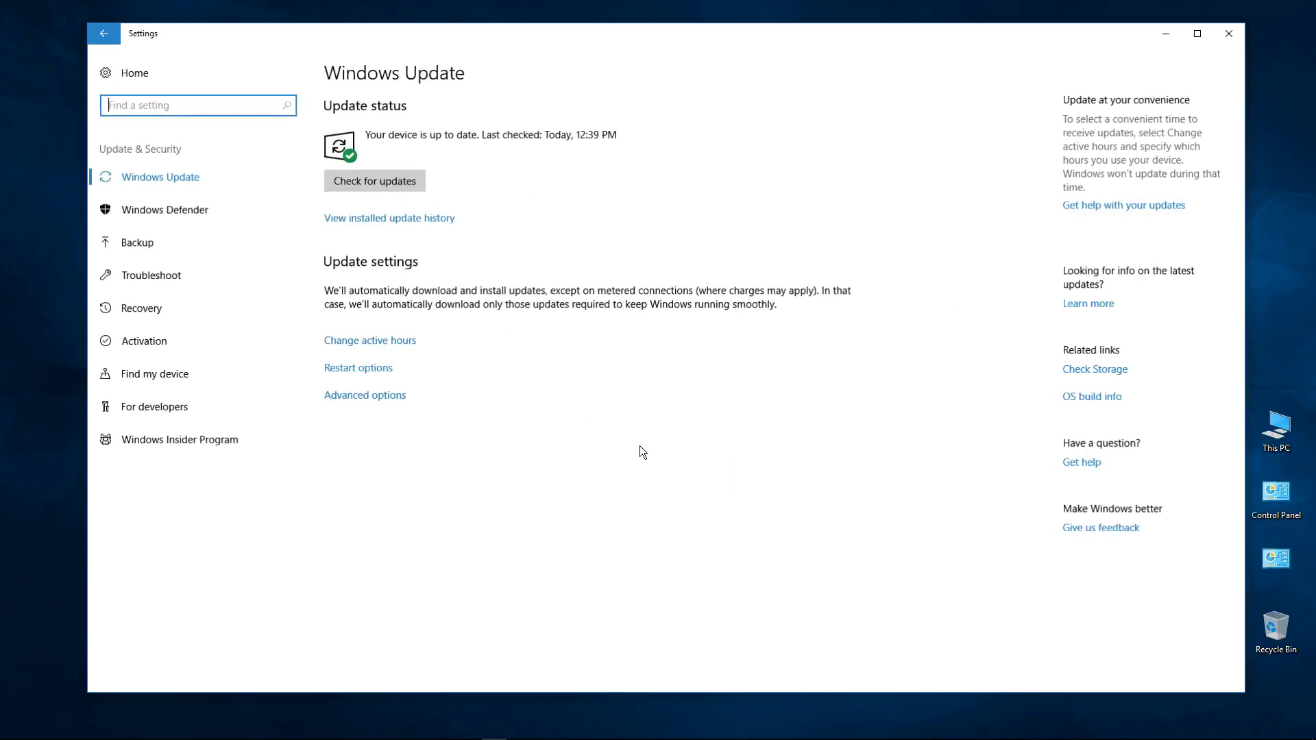
{"action": "left_click", "coordinate": [154, 208]}
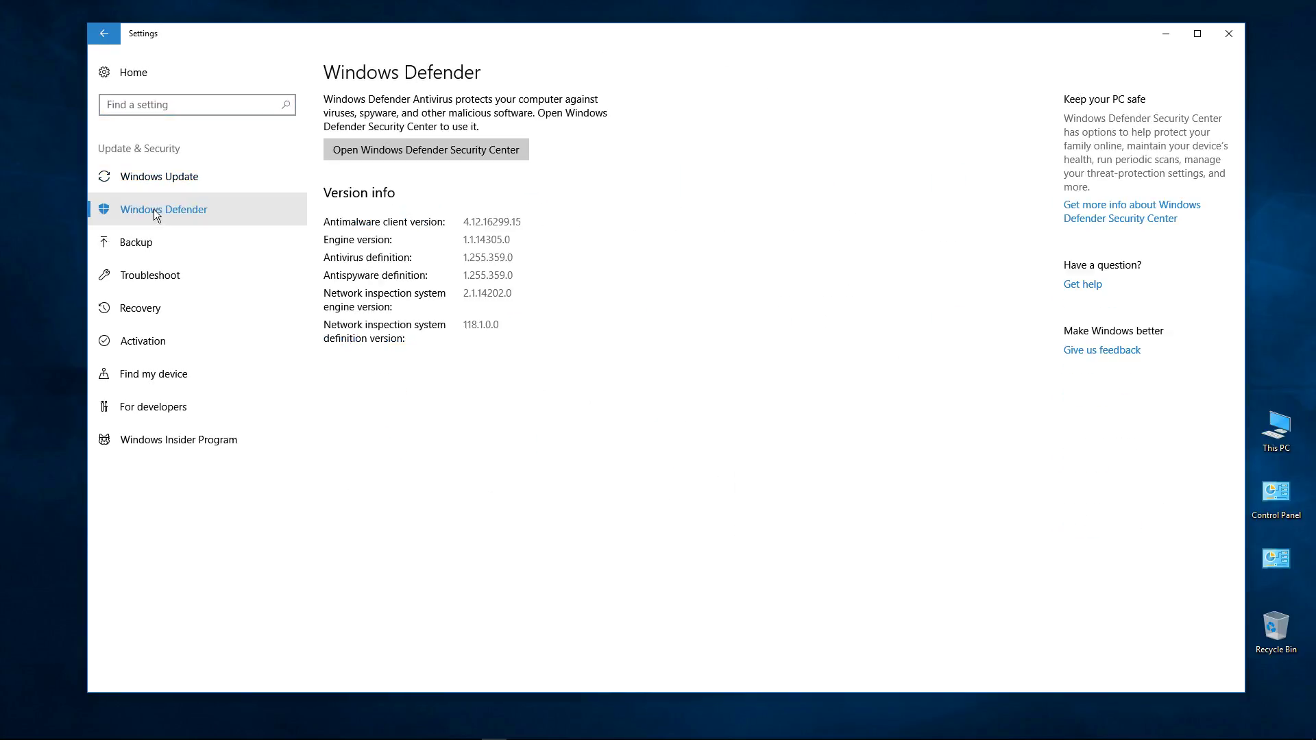
{"action": "left_click", "coordinate": [404, 152]}
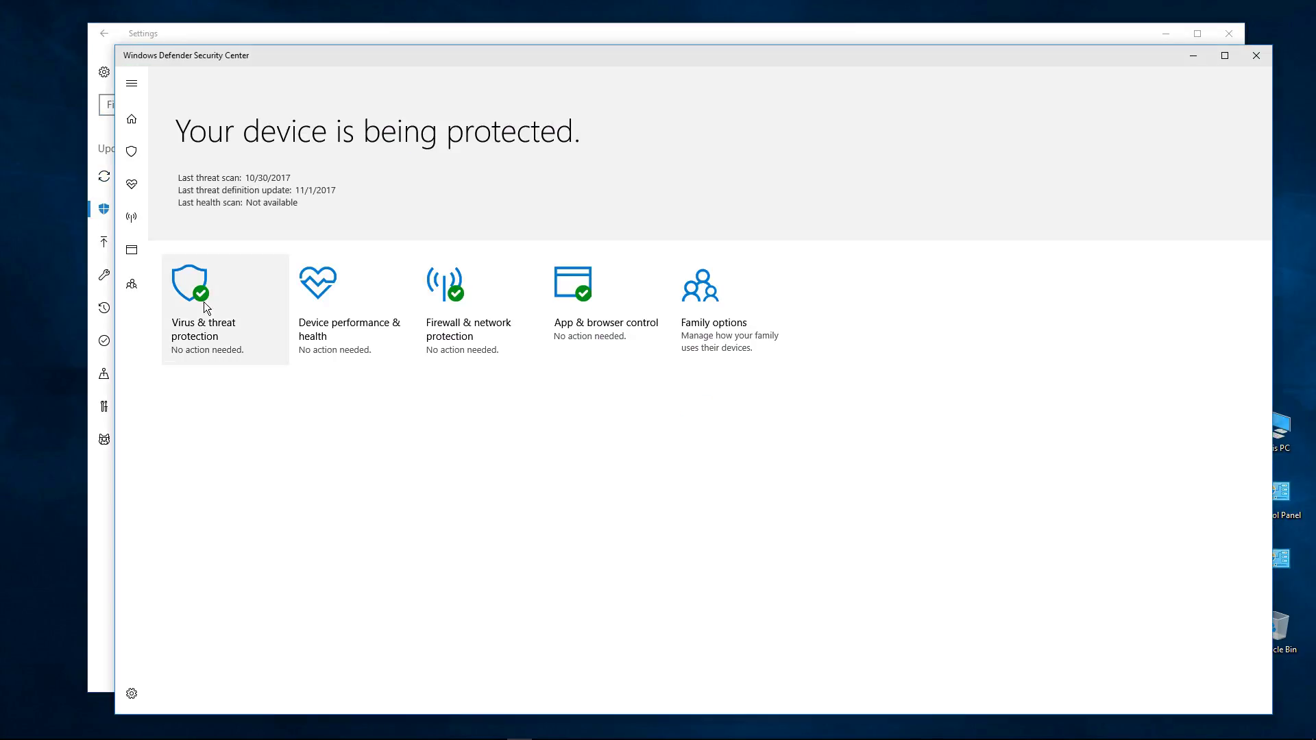
{"action": "left_click", "coordinate": [194, 347]}
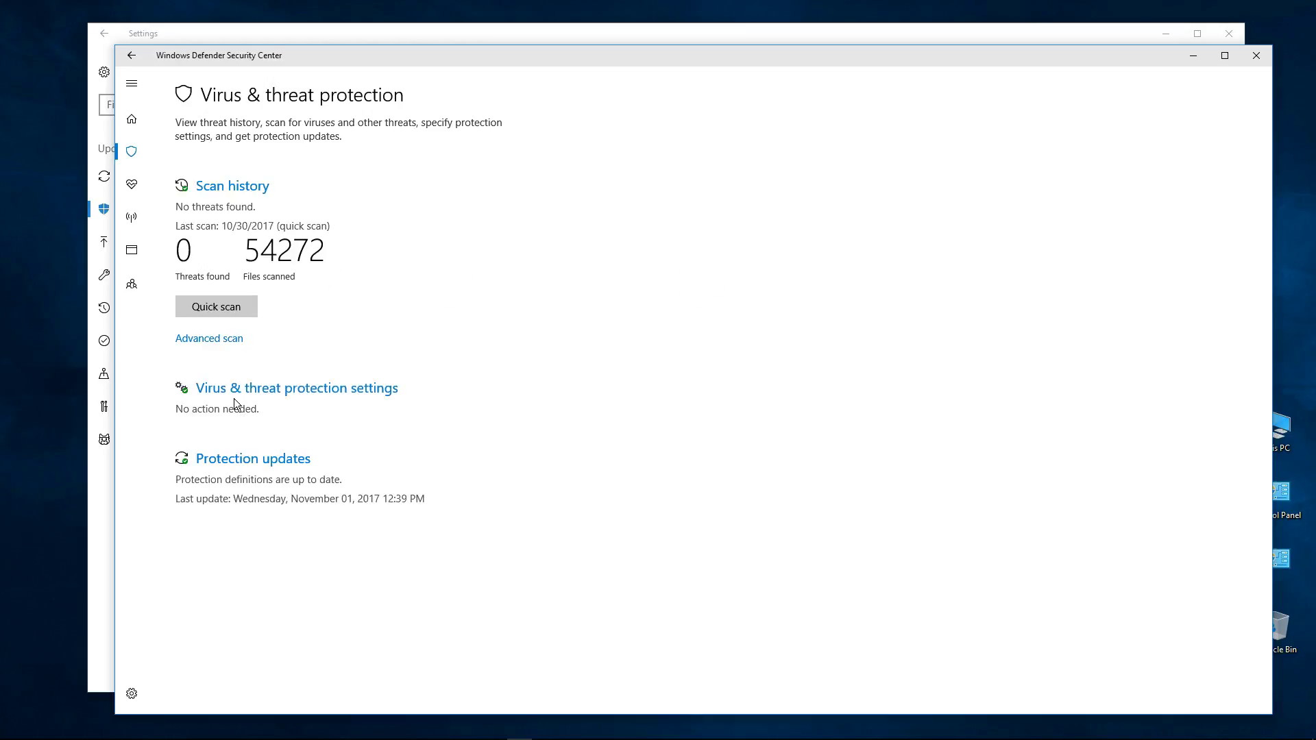
{"action": "left_click", "coordinate": [237, 391]}
{"action": "scroll", "coordinate": [326, 413], "scroll_direction": "down", "scroll_amount": 5}
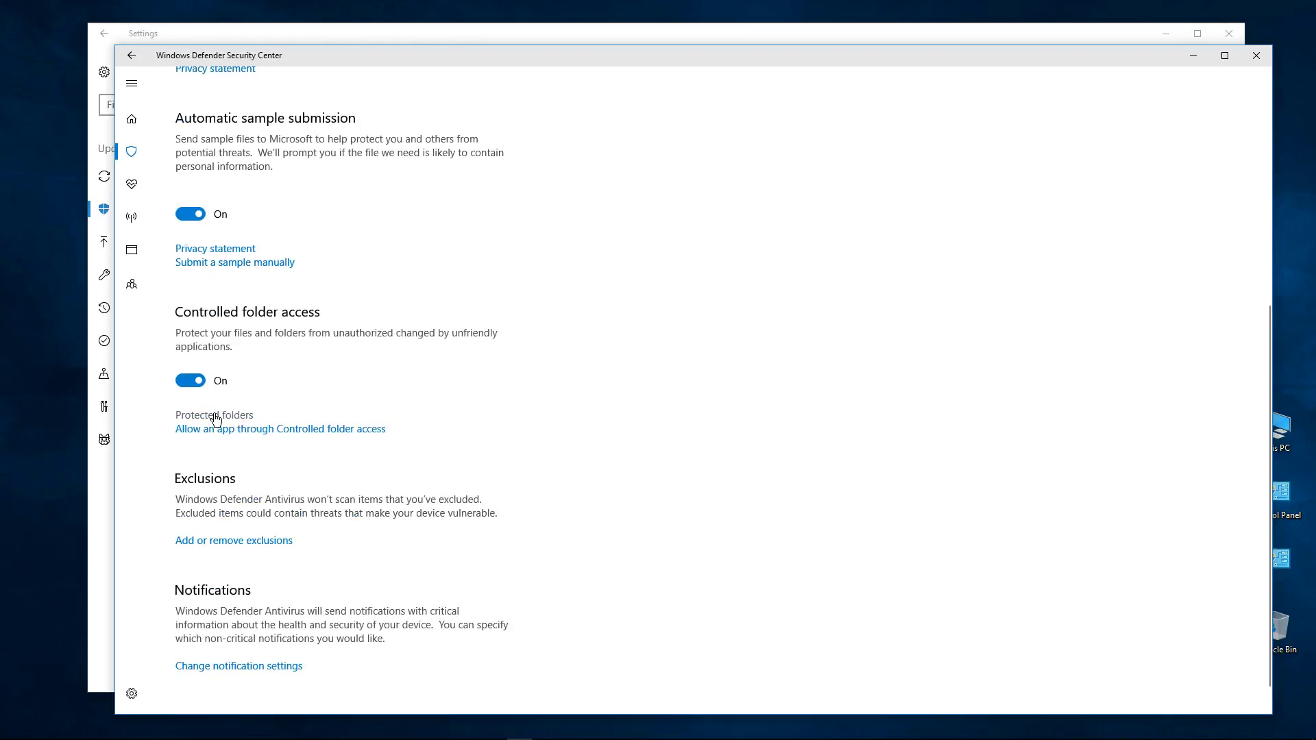
{"action": "left_click", "coordinate": [211, 416]}
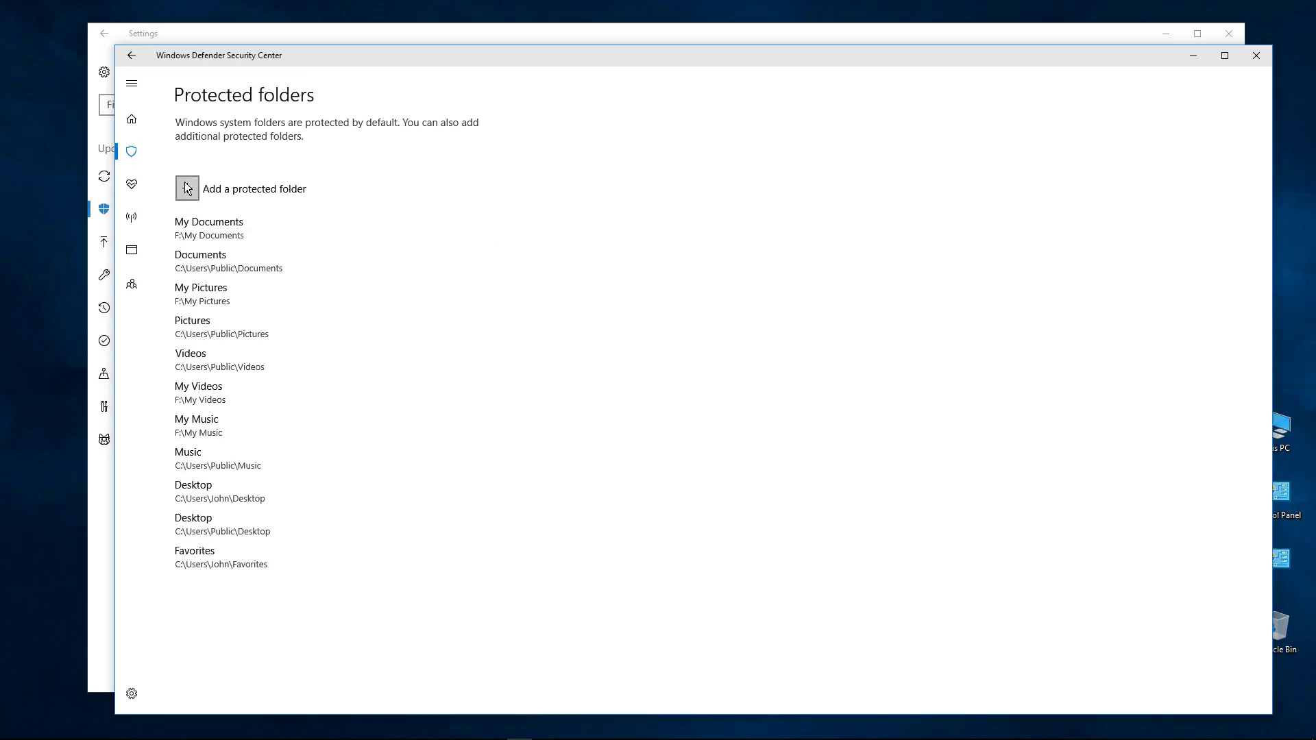
Step: Add C:\Customer-DB as a protected folder and return to the Controlled folder access settings
{"action": "left_click", "coordinate": [187, 188]}
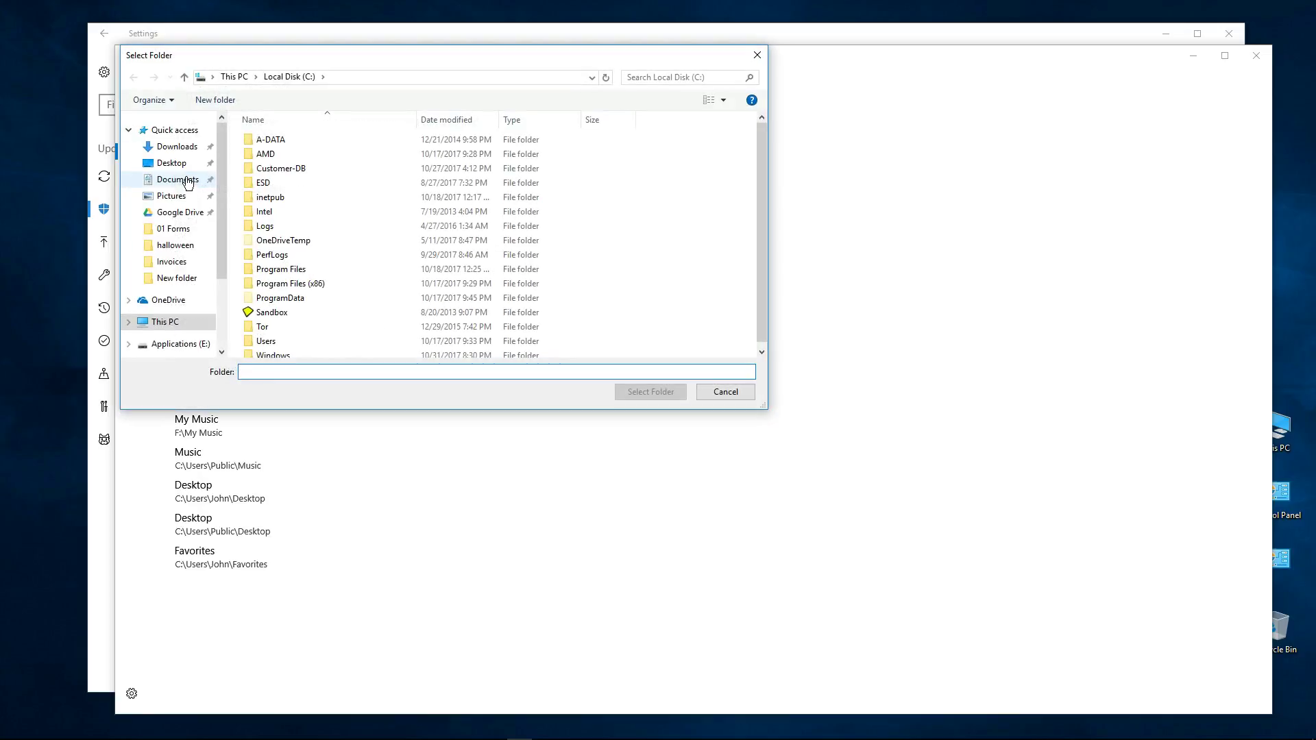
{"action": "left_click", "coordinate": [267, 170]}
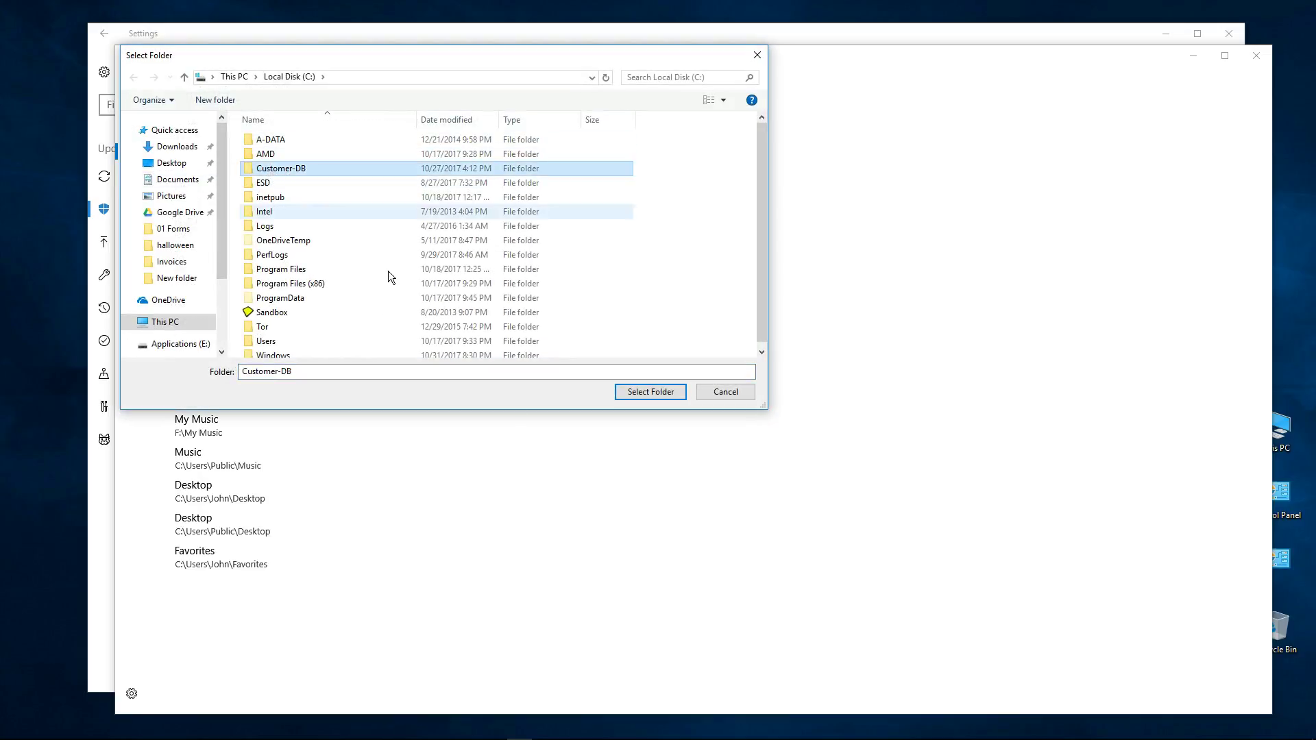
{"action": "left_click", "coordinate": [651, 392]}
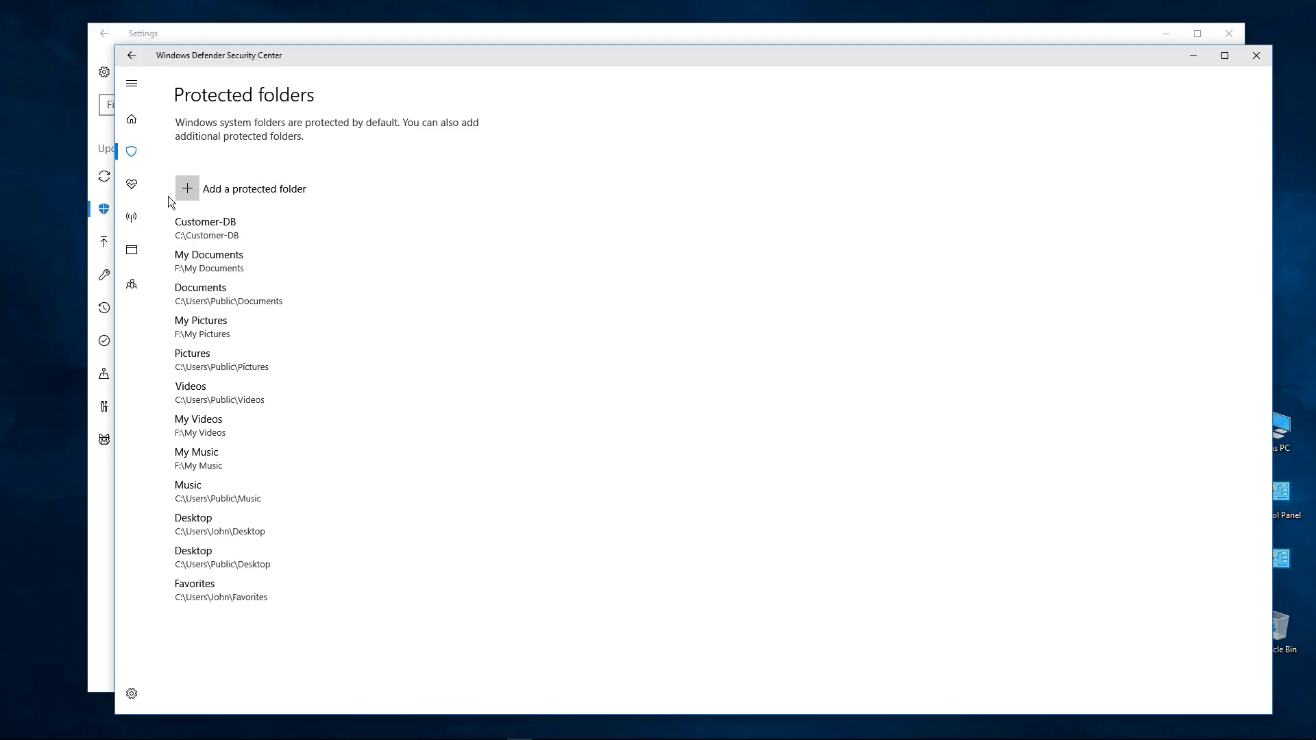
{"action": "left_click", "coordinate": [133, 54]}
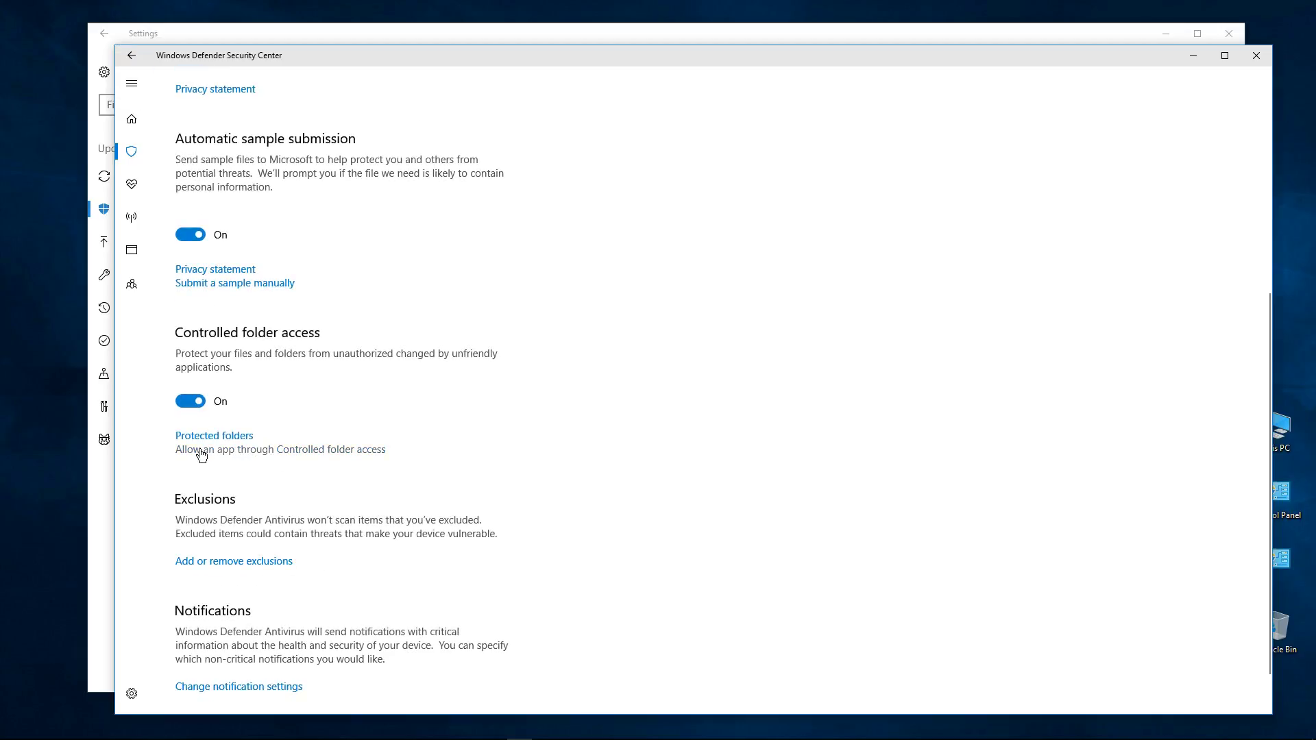
{"action": "left_click", "coordinate": [304, 450]}
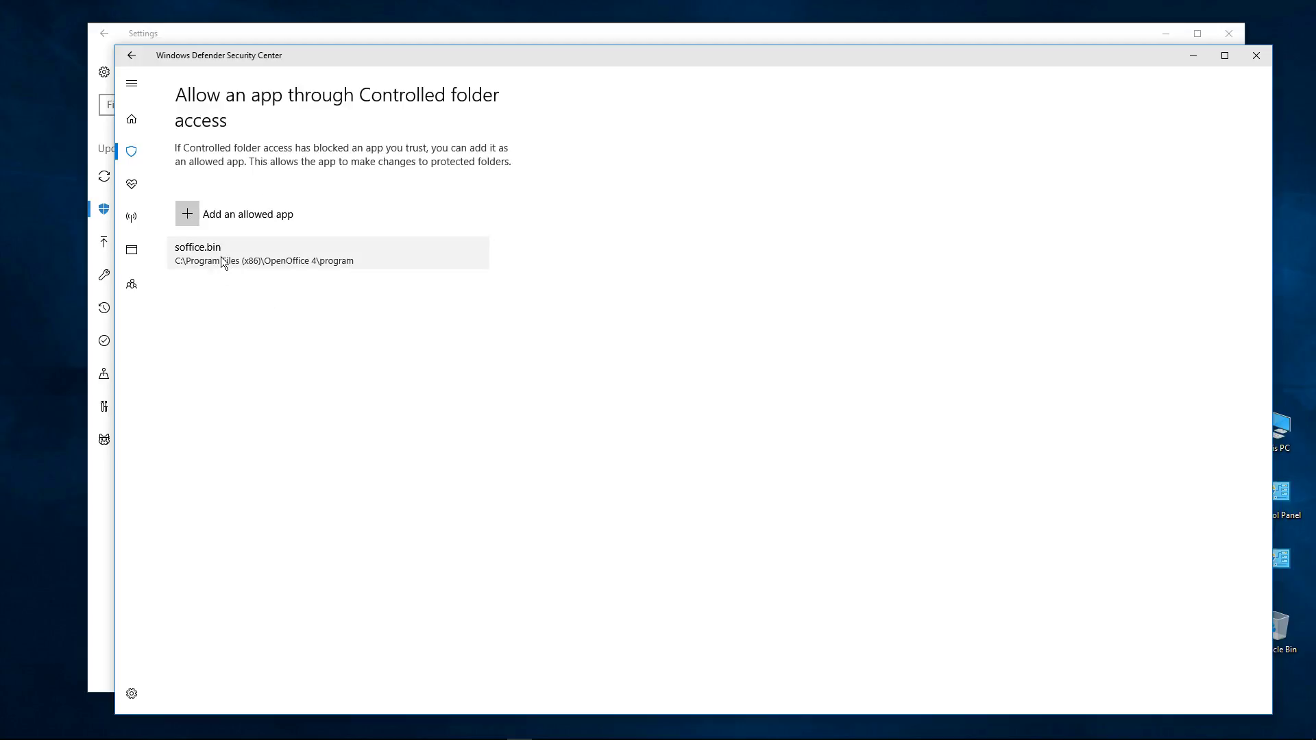
{"action": "left_click", "coordinate": [200, 251]}
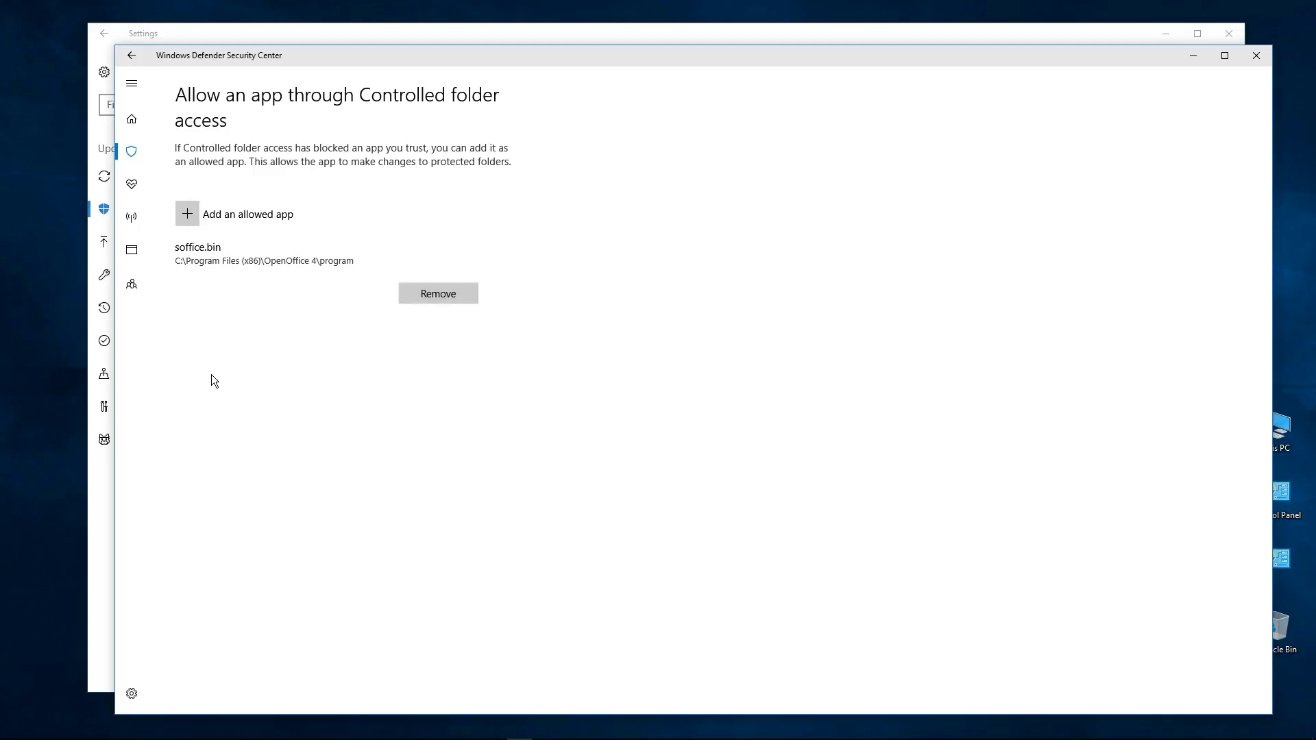
{"action": "left_click", "coordinate": [207, 274]}
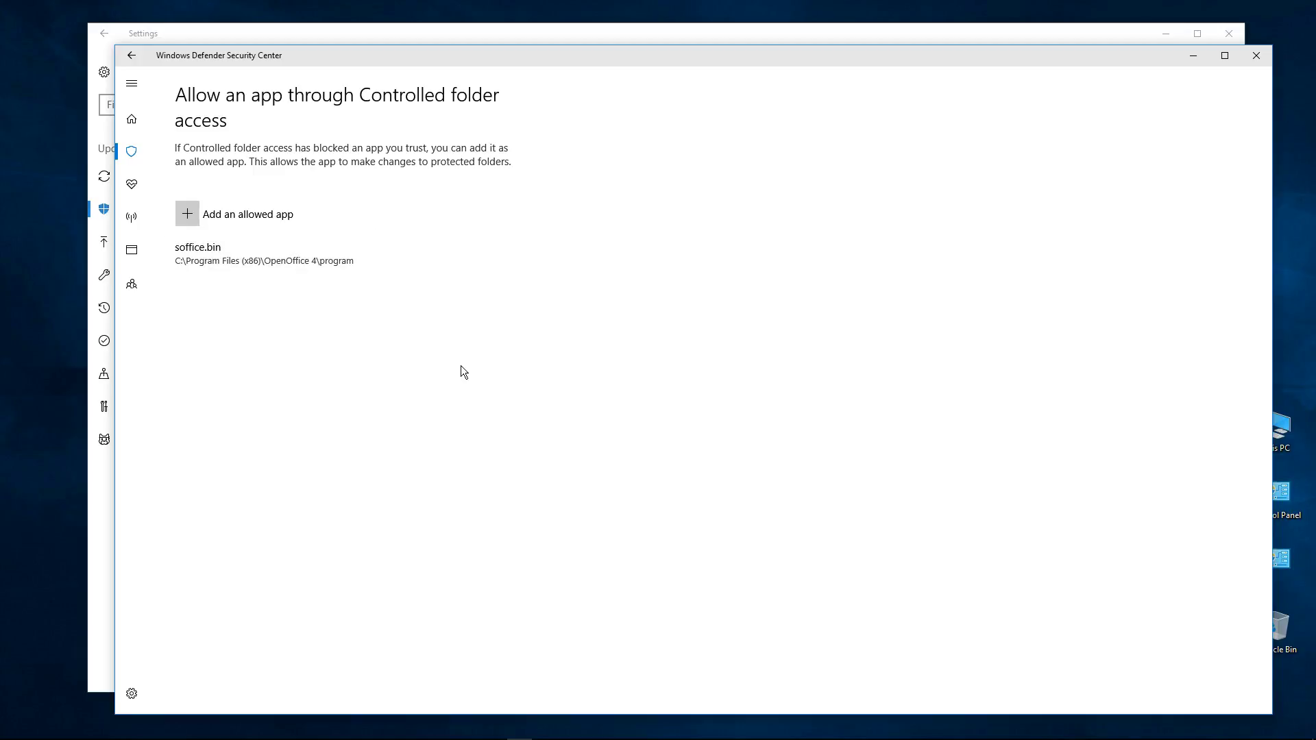
{"action": "left_click", "coordinate": [130, 55]}
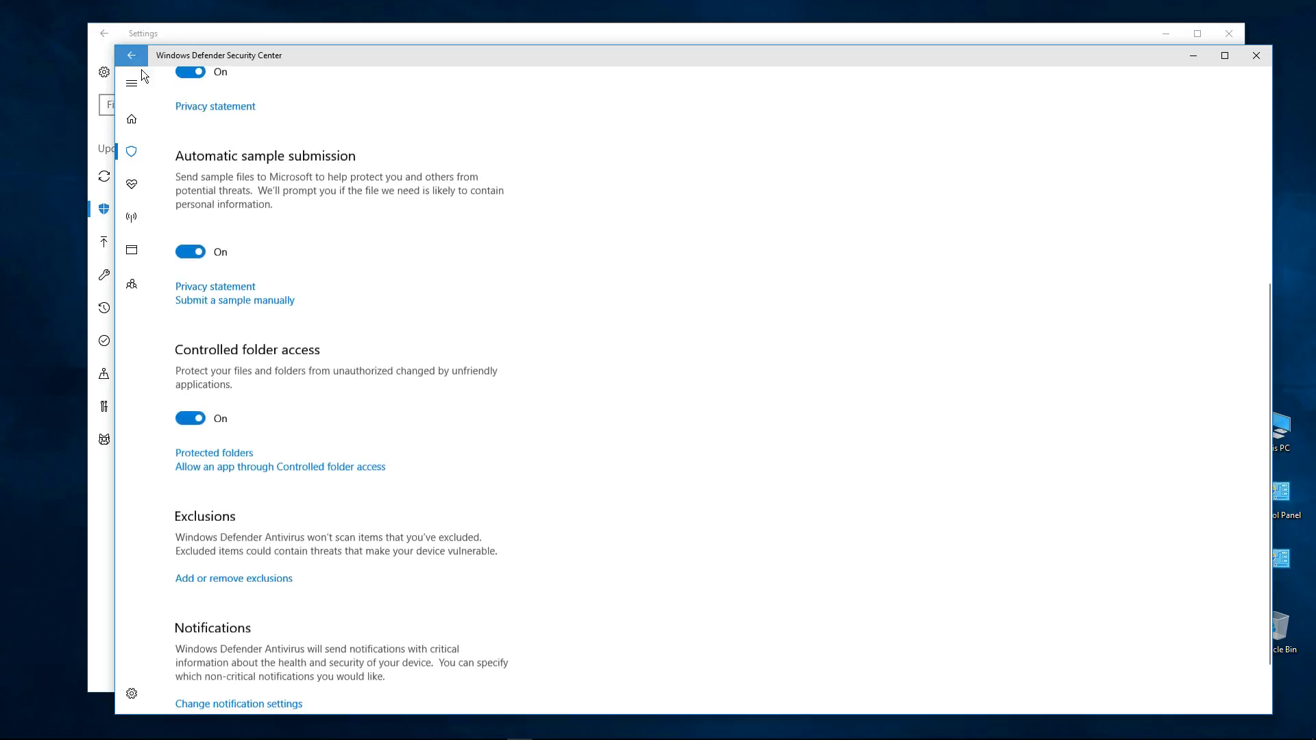
{"action": "scroll", "coordinate": [307, 474], "scroll_direction": "down", "scroll_amount": 2}
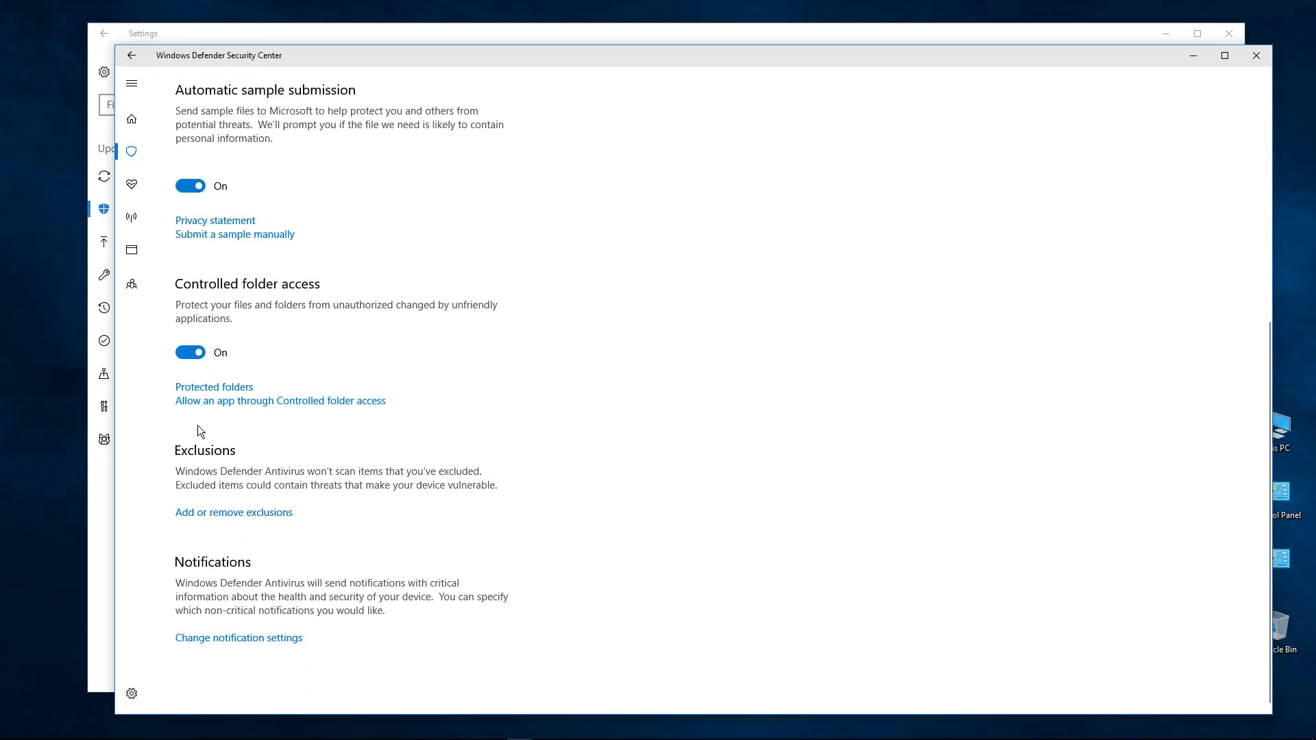
Step: View the Protected folders list, expanding and collapsing the Customer-DB entry without removing it
{"action": "left_click", "coordinate": [217, 388]}
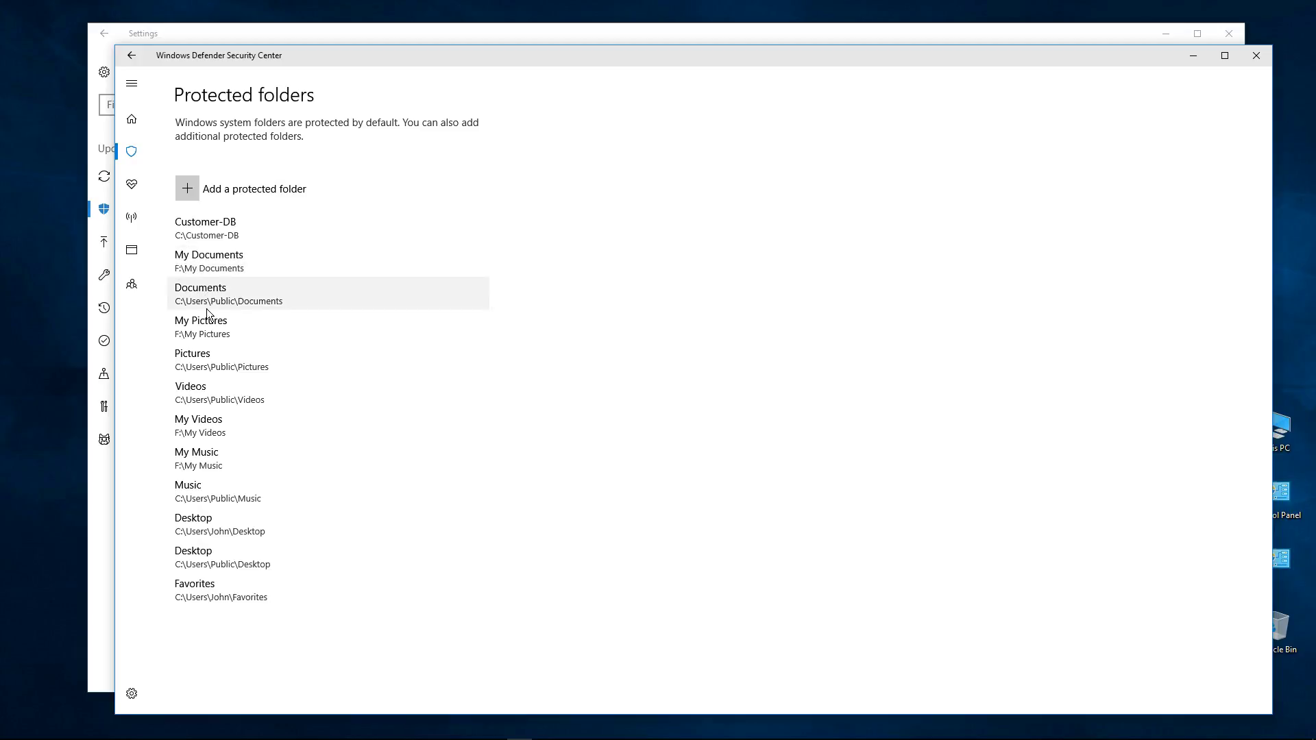
{"action": "left_click", "coordinate": [217, 405]}
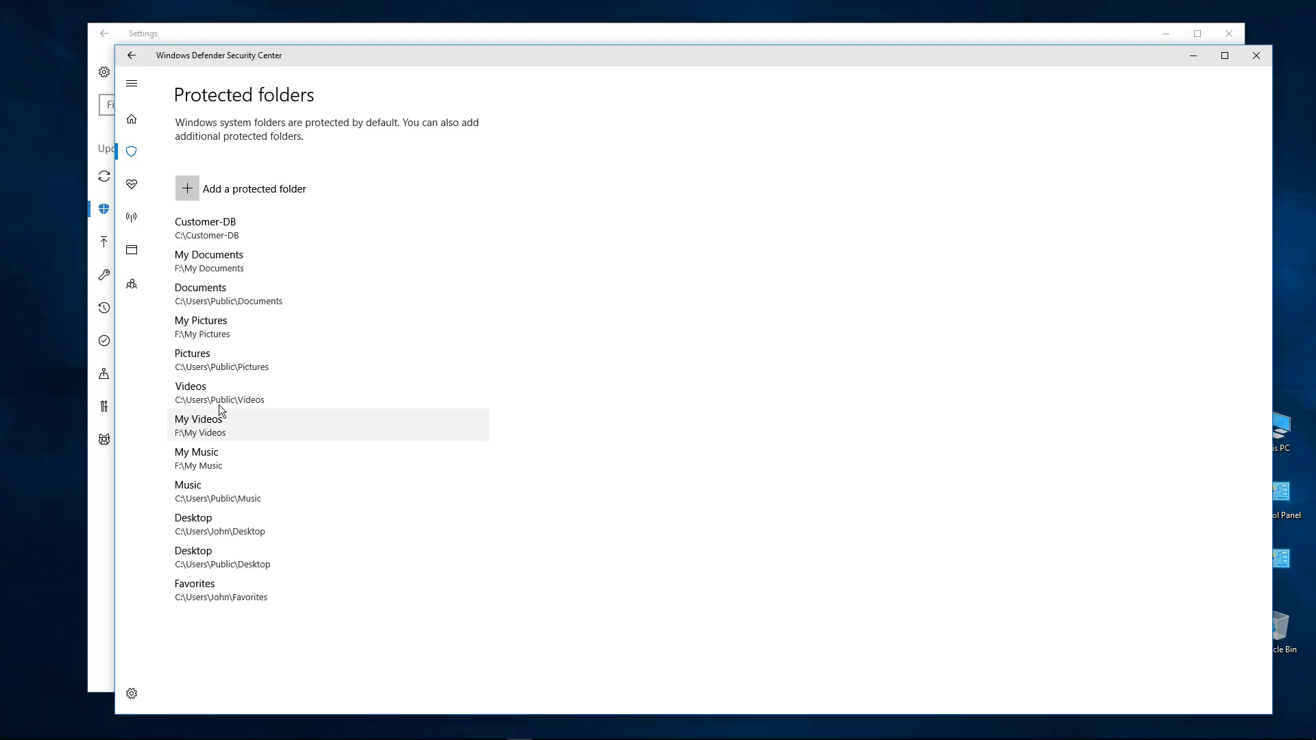
{"action": "left_click", "coordinate": [204, 230]}
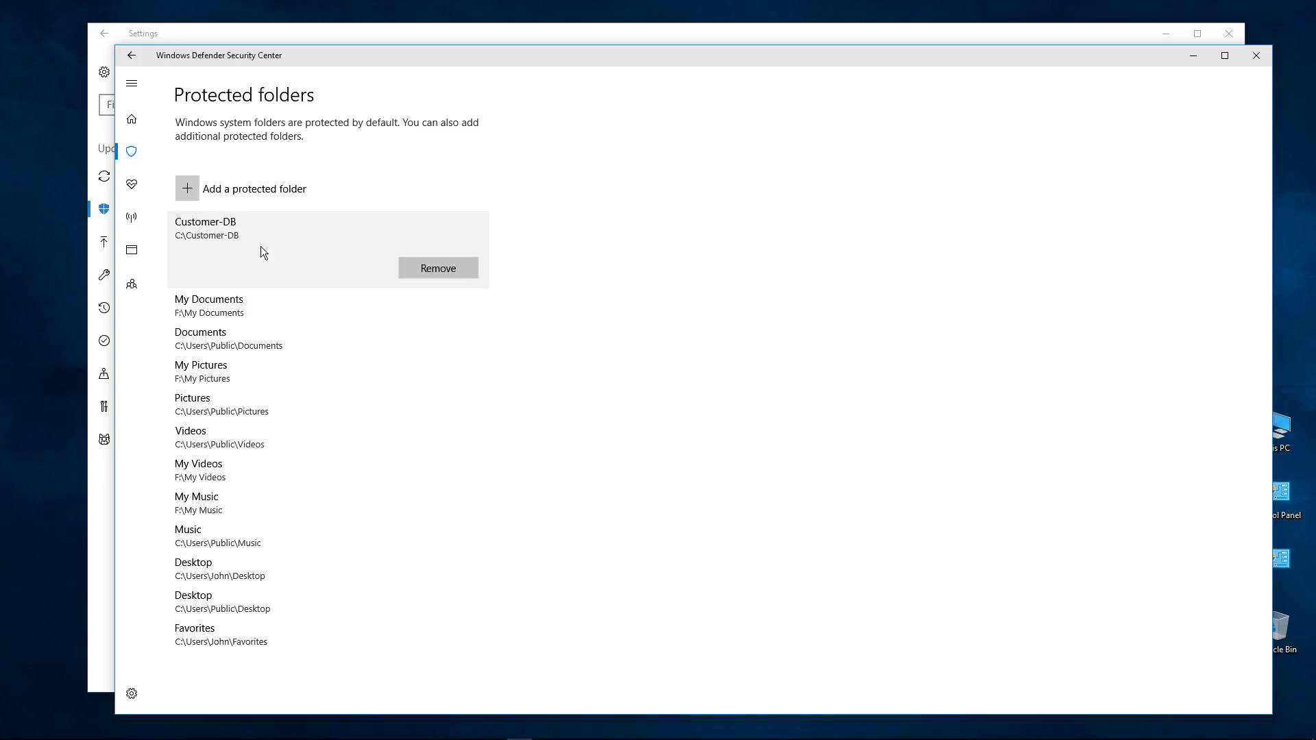
{"action": "left_click", "coordinate": [220, 220]}
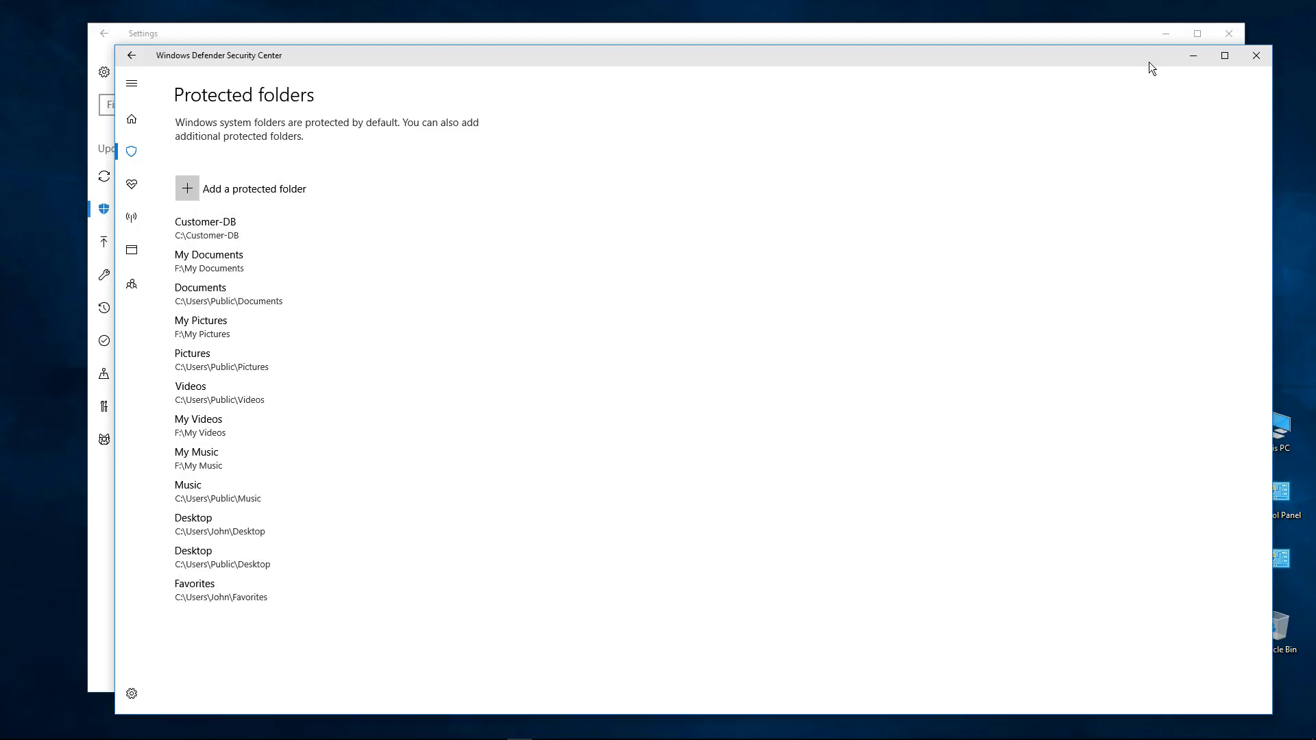
{"action": "left_click_drag", "start_coordinate": [960, 59], "coordinate": [954, 54]}
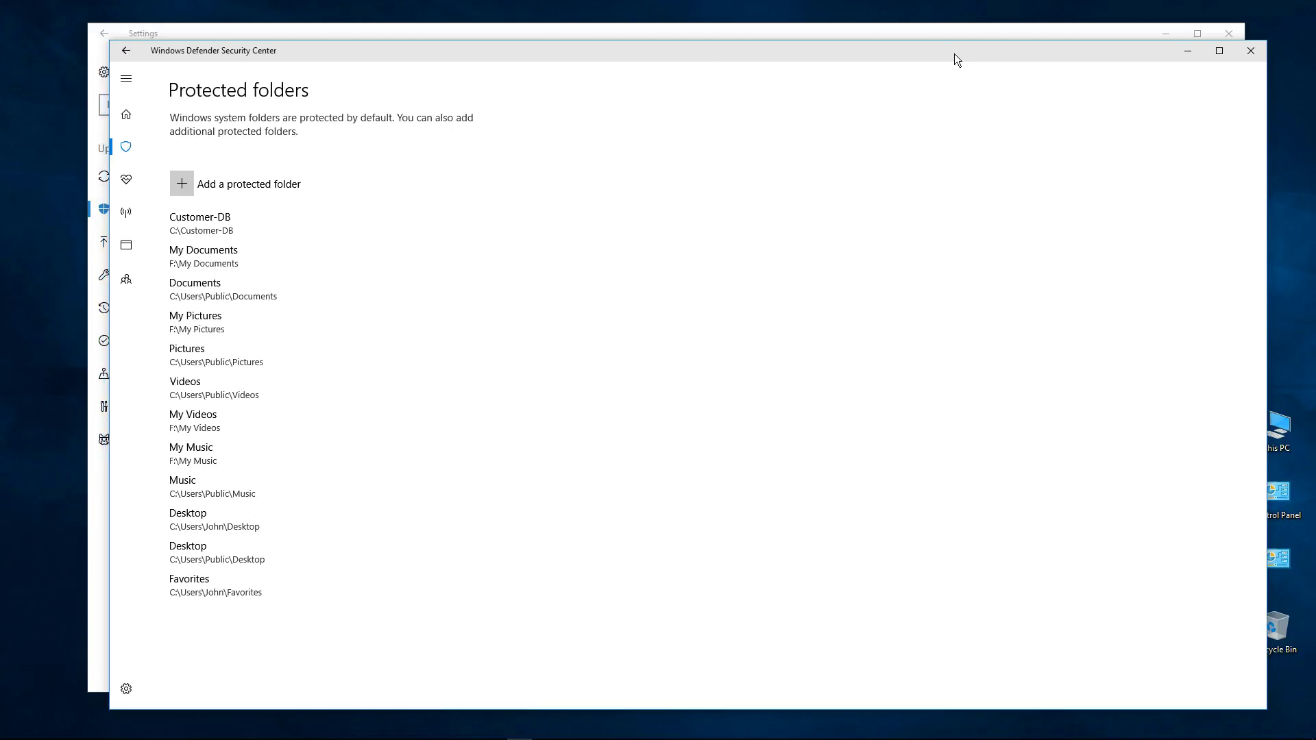
Step: Return to Virus & threat protection settings and move the Security Center window over Settings
{"action": "left_click", "coordinate": [124, 51]}
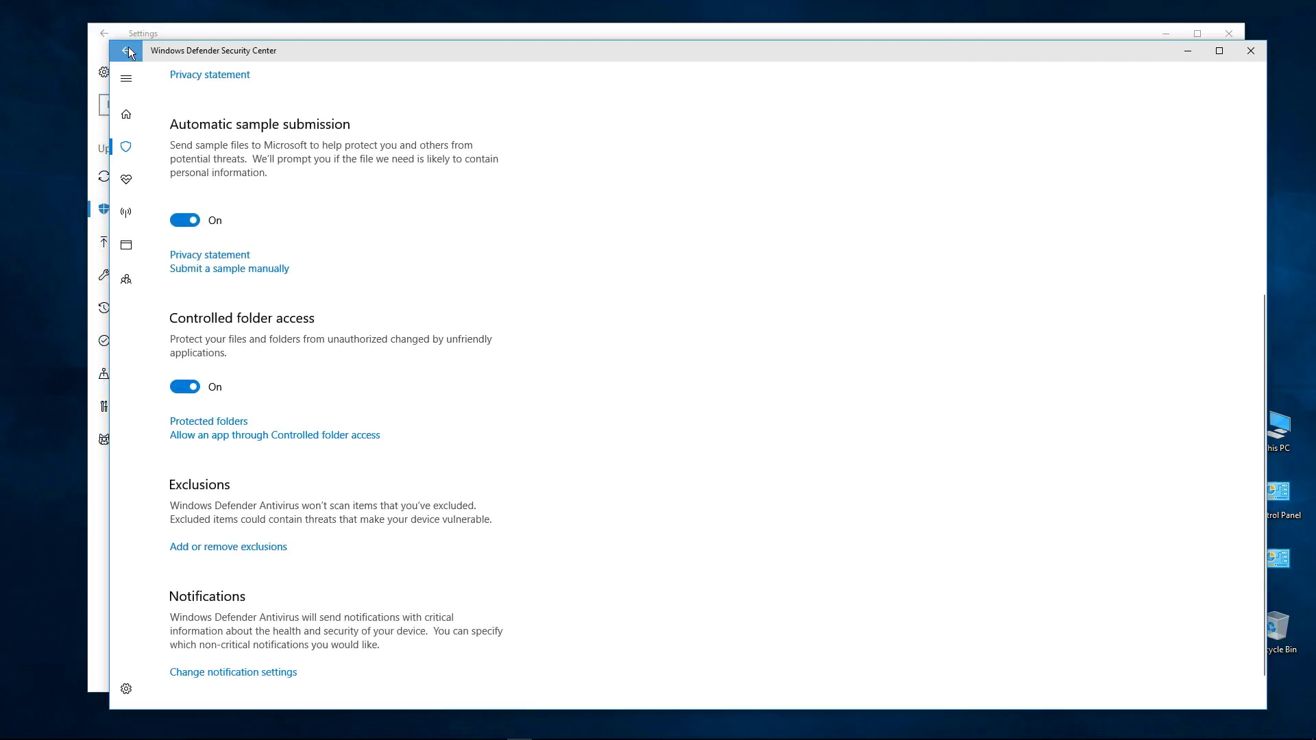
{"action": "left_click", "coordinate": [129, 48]}
{"action": "left_click", "coordinate": [249, 386]}
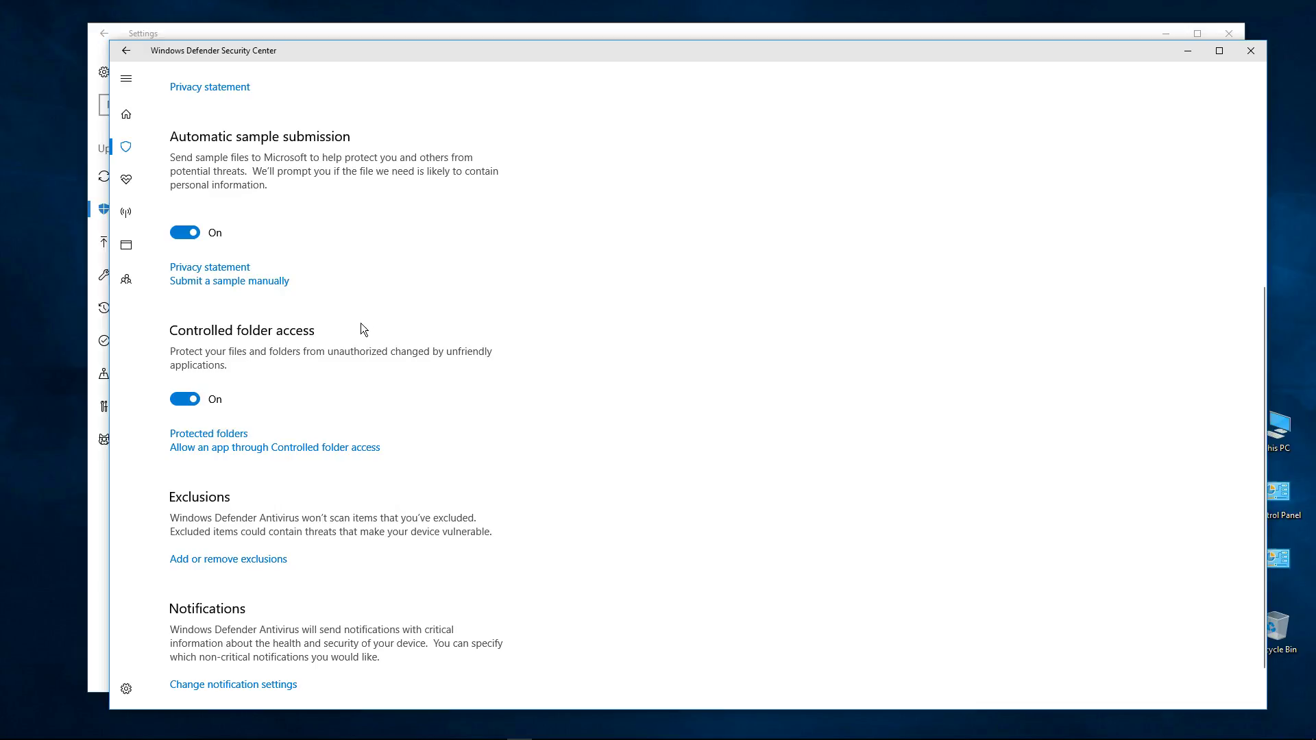
{"action": "left_click_drag", "start_coordinate": [721, 50], "coordinate": [700, 36]}
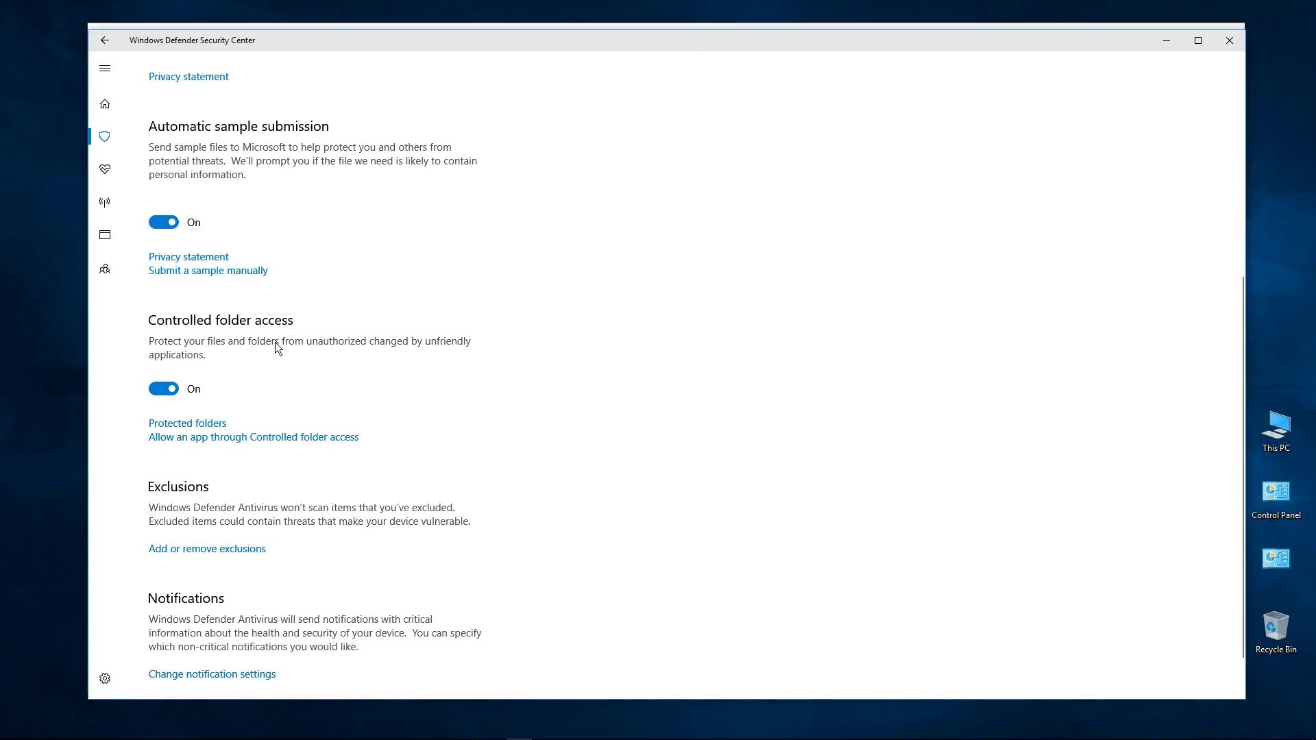